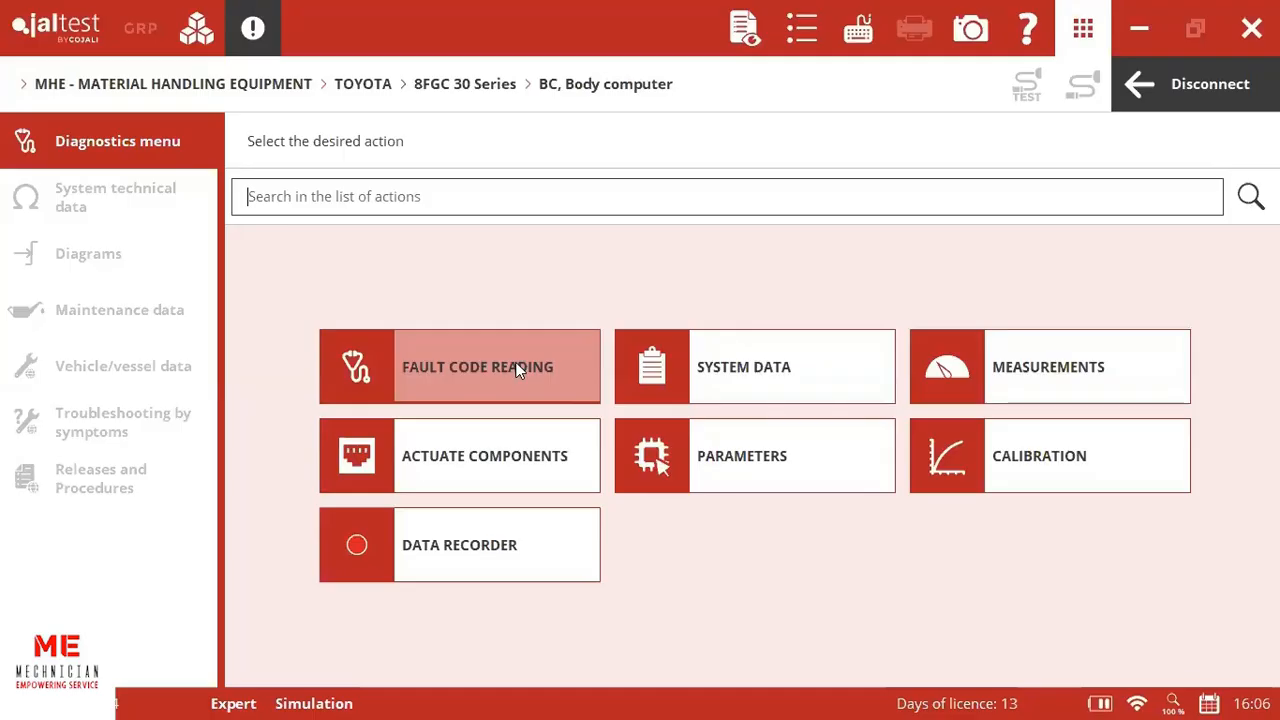
# - Read the stored fault codes, review the freeze frame data and troubleshooting for 67-1 Height control switch, and return to the action list
pyautogui.click(517, 368)
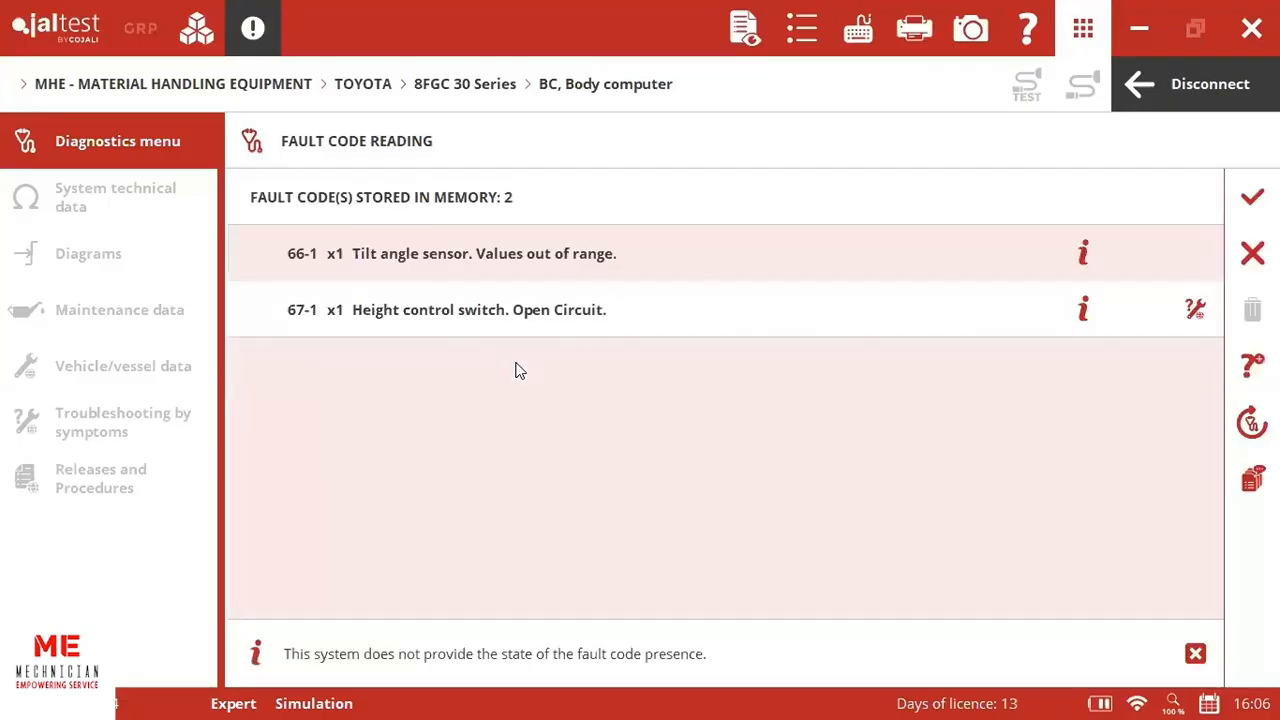
pyautogui.click(601, 308)
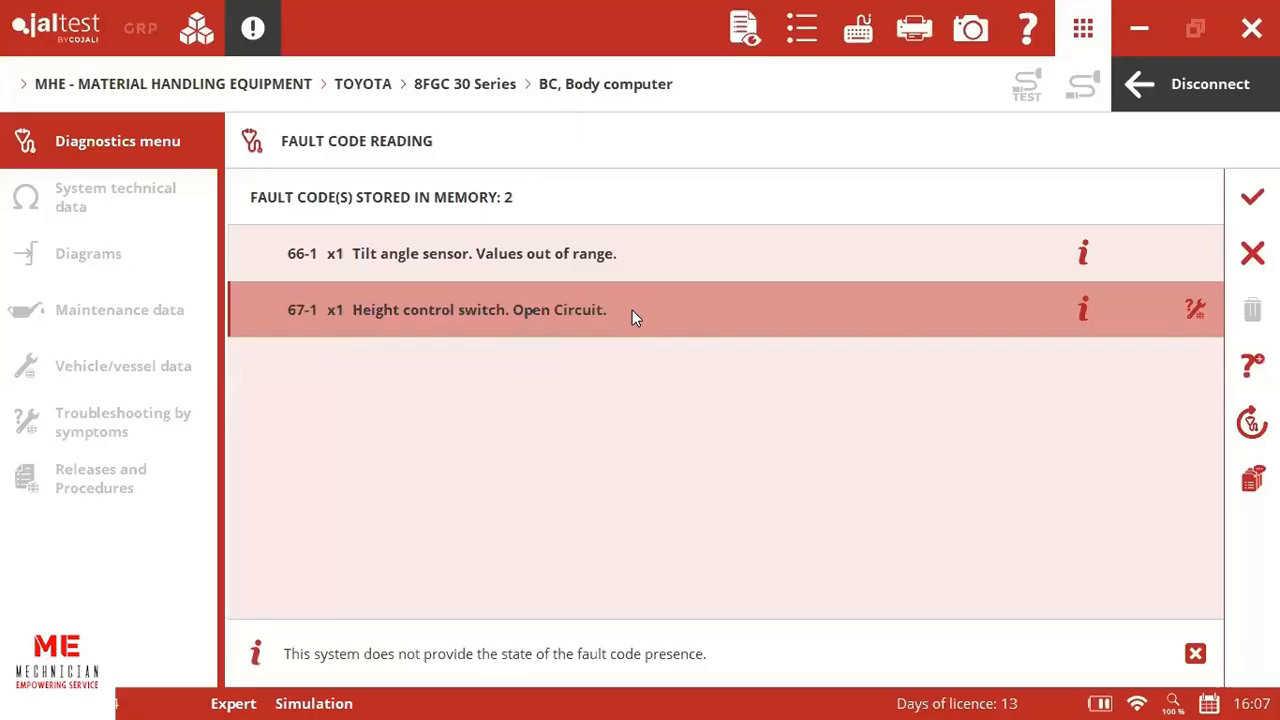
pyautogui.click(632, 310)
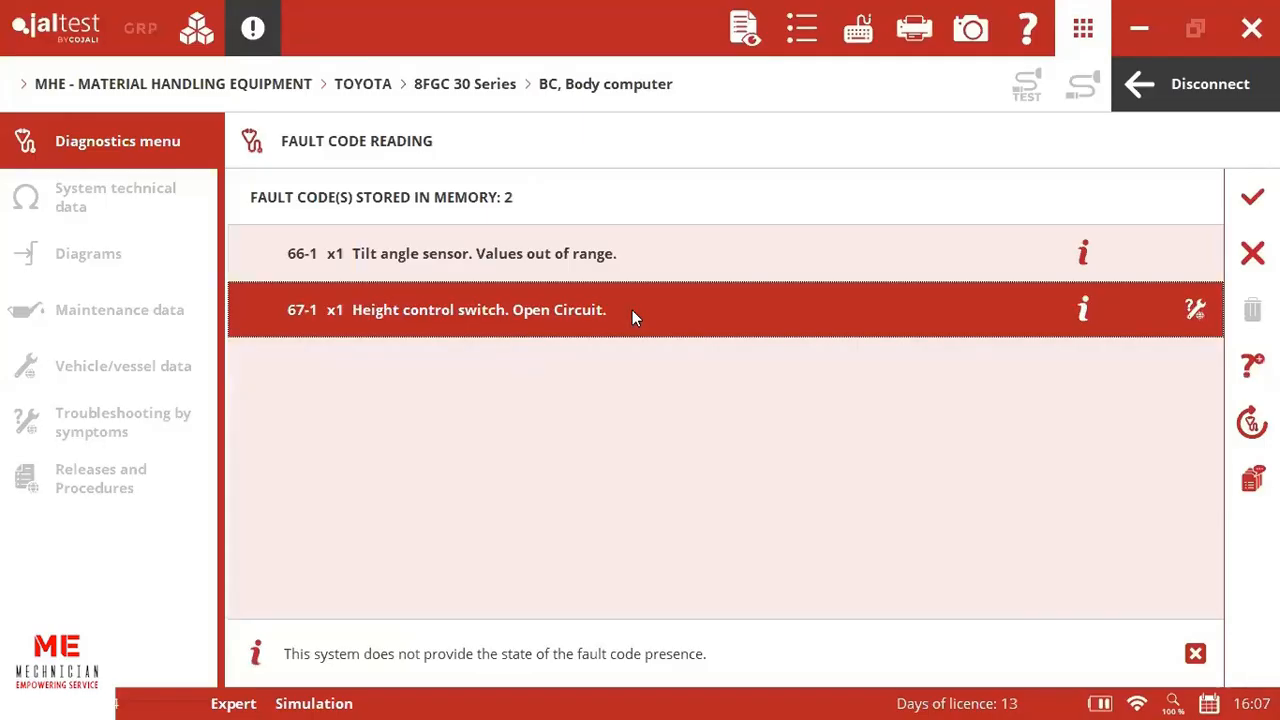
pyautogui.click(632, 310)
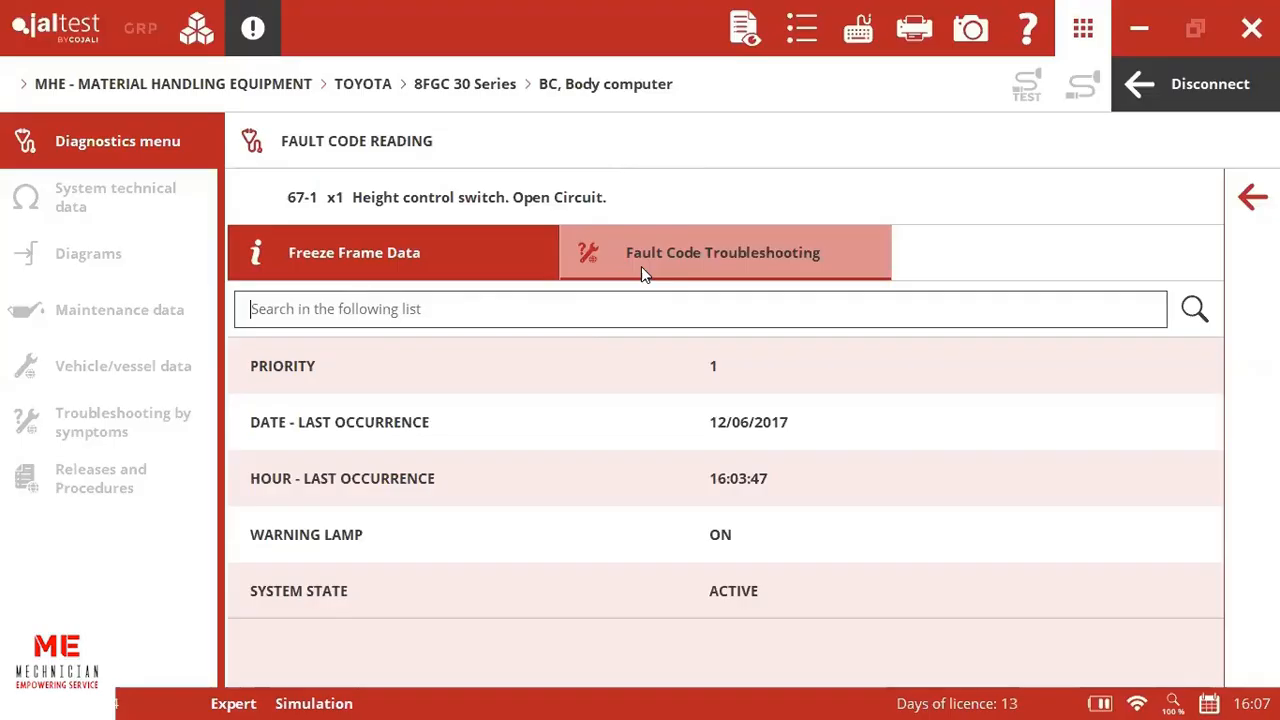
pyautogui.click(748, 249)
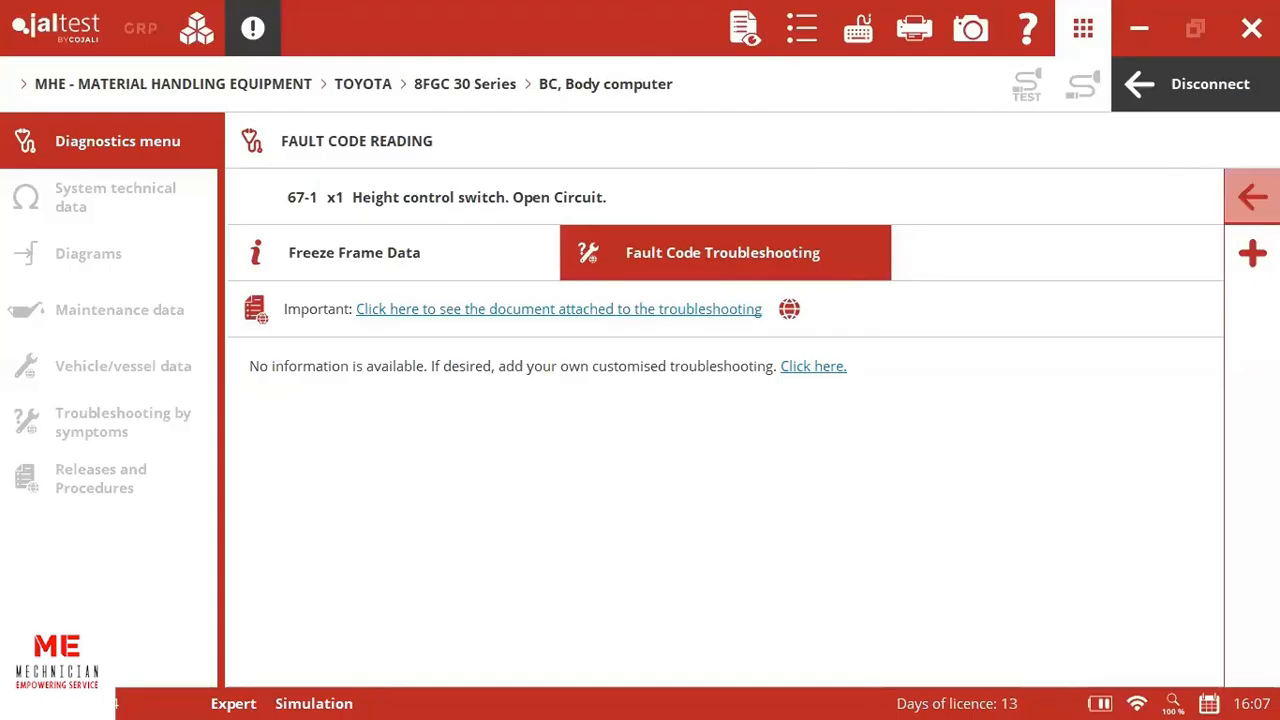
pyautogui.click(1252, 199)
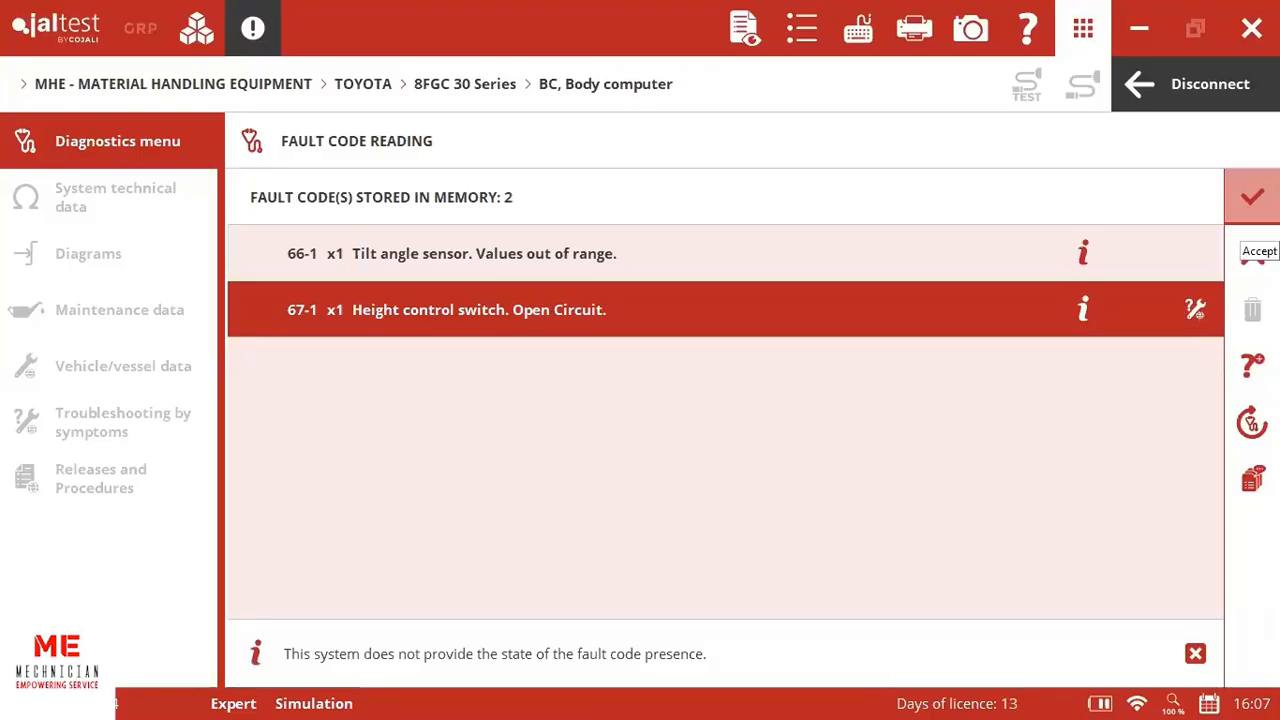
pyautogui.click(1252, 197)
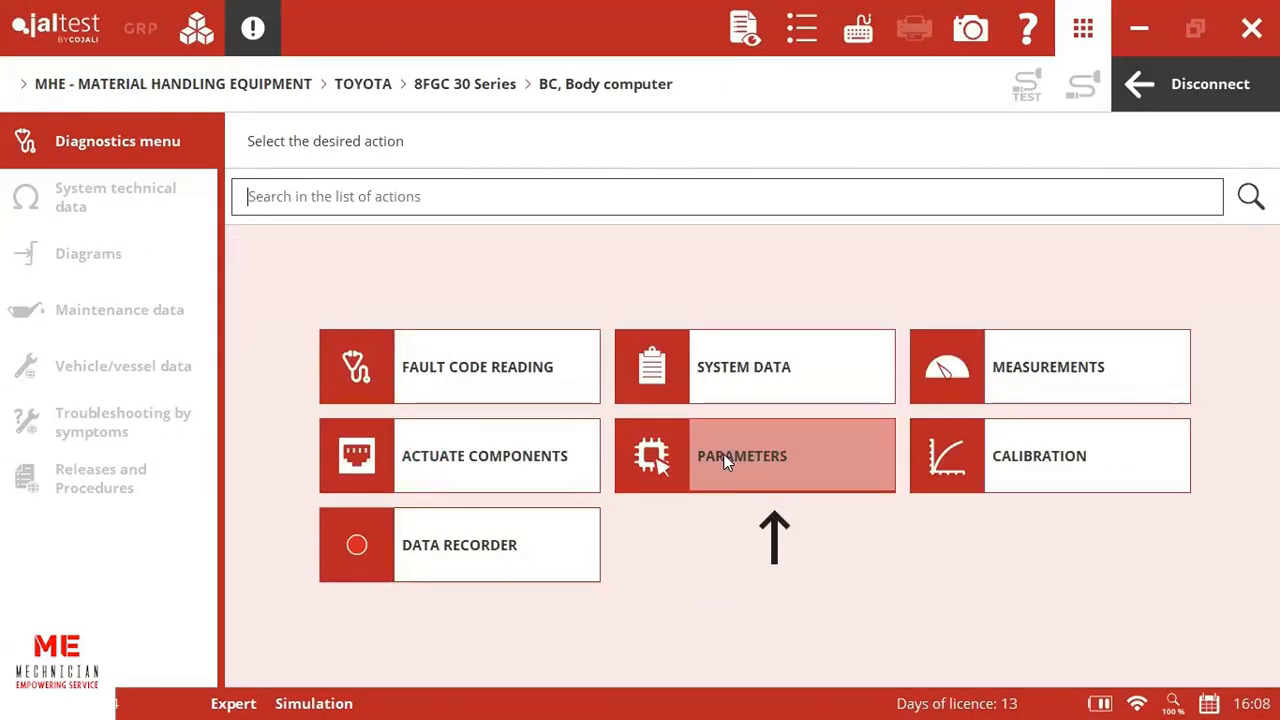
# - Open the mast's Lowering action for modifying parameters
pyautogui.click(727, 460)
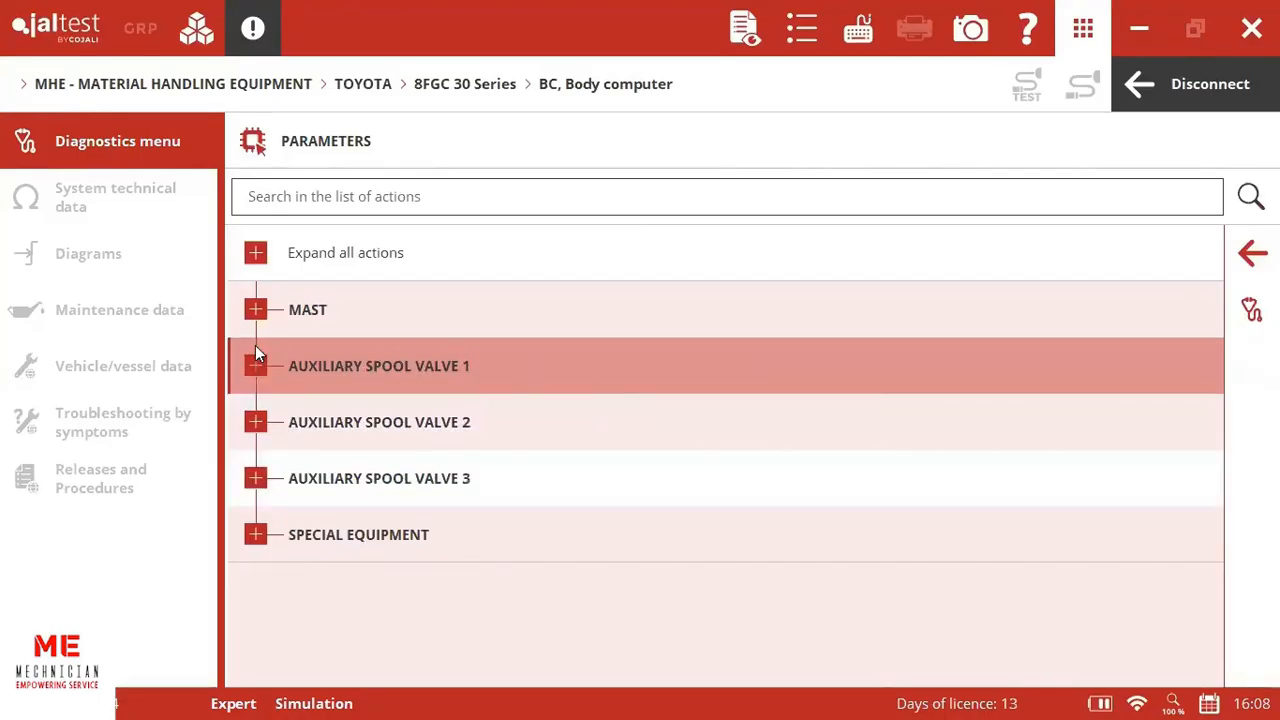
pyautogui.click(257, 311)
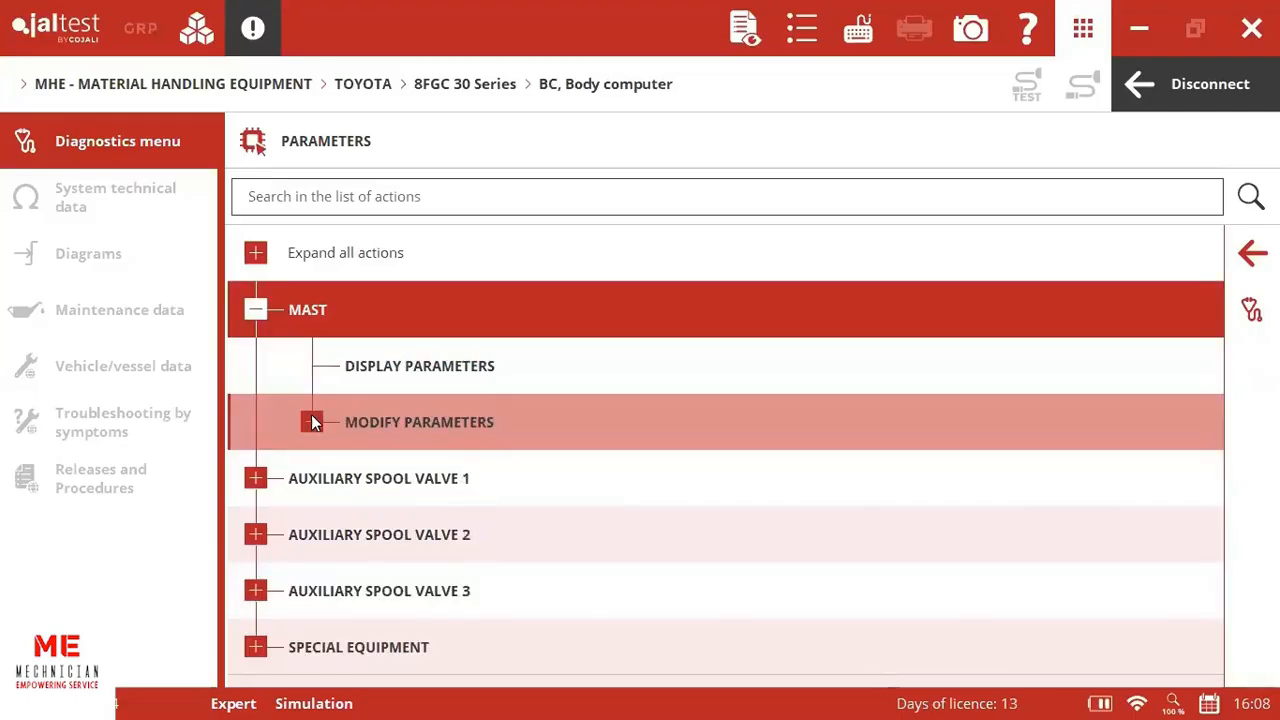
pyautogui.click(311, 420)
pyautogui.scroll(-3, 500, 521)
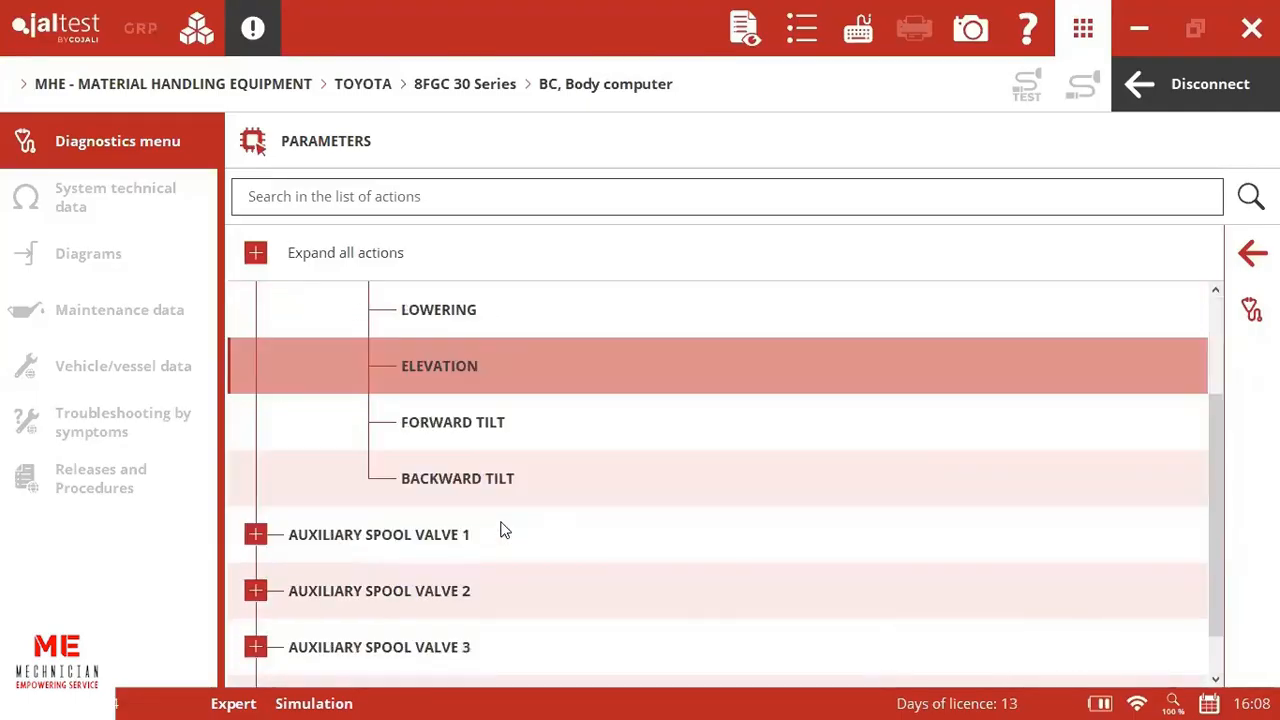
pyautogui.scroll(1, 505, 530)
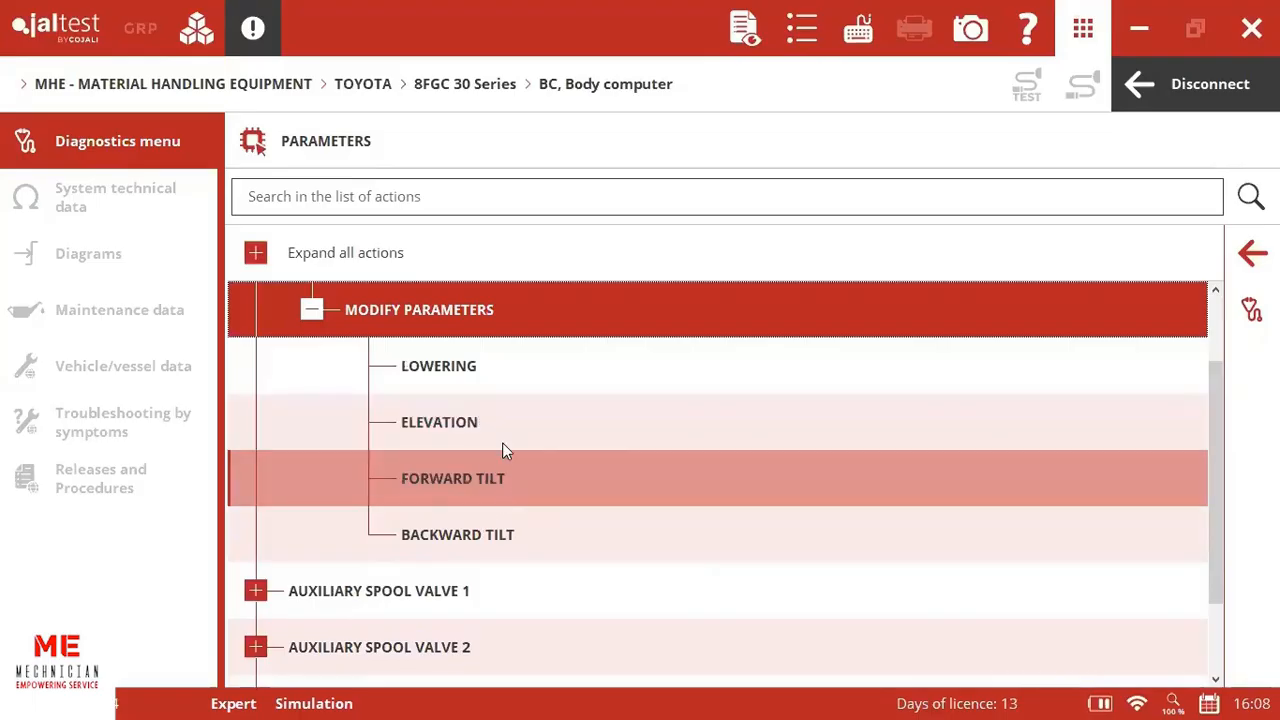
pyautogui.click(508, 374)
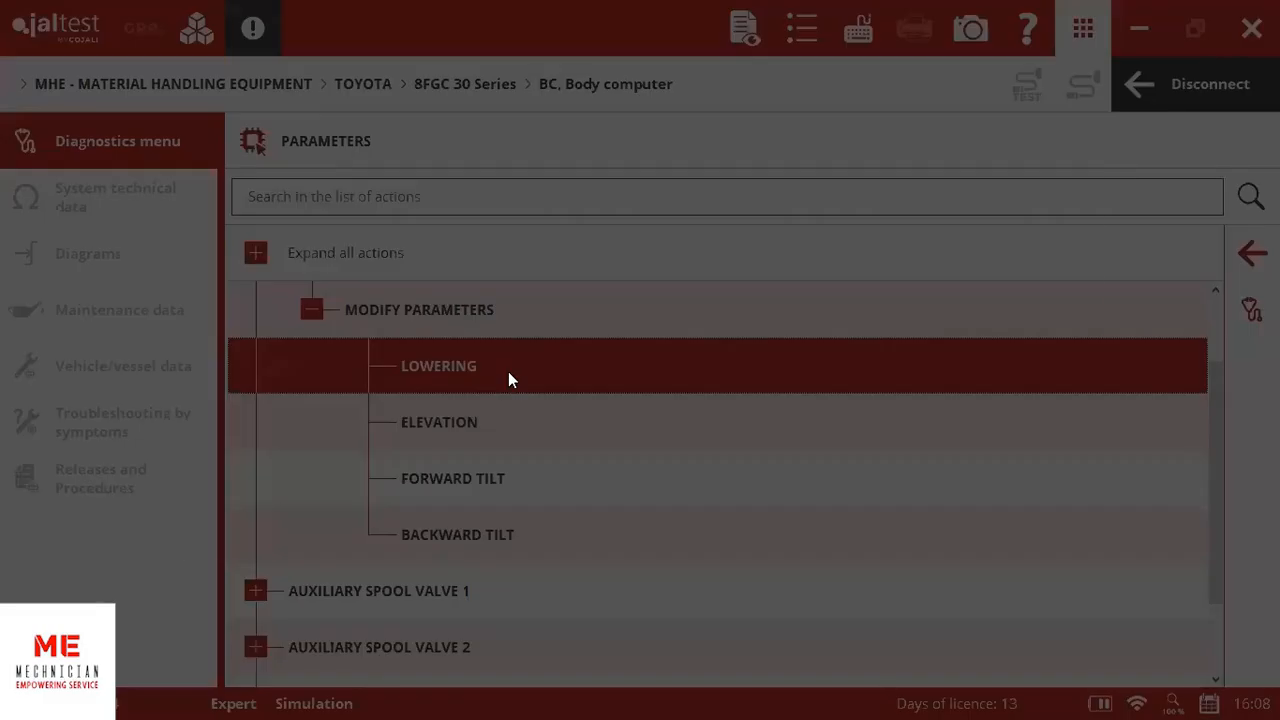
# - Accept the Expert Mode terms and confirm the instructions and initial conditions for modifying the lowering parameters
pyautogui.click(560, 445)
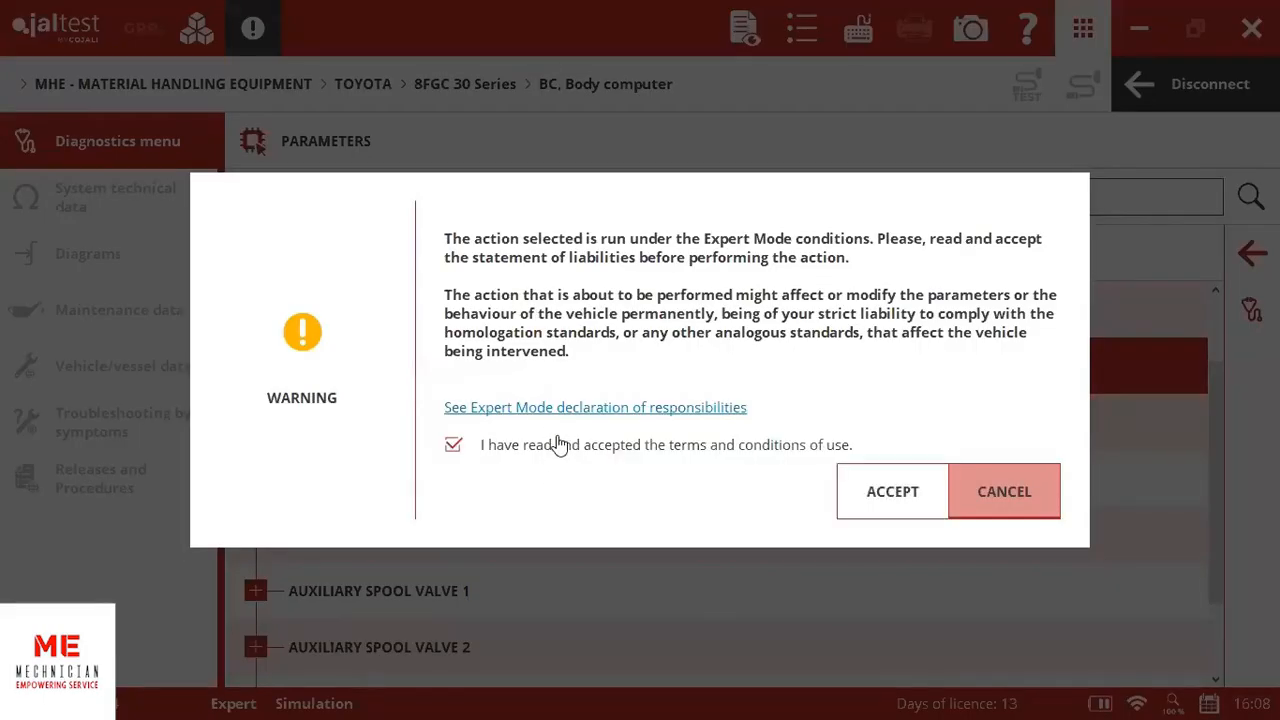
pyautogui.click(883, 489)
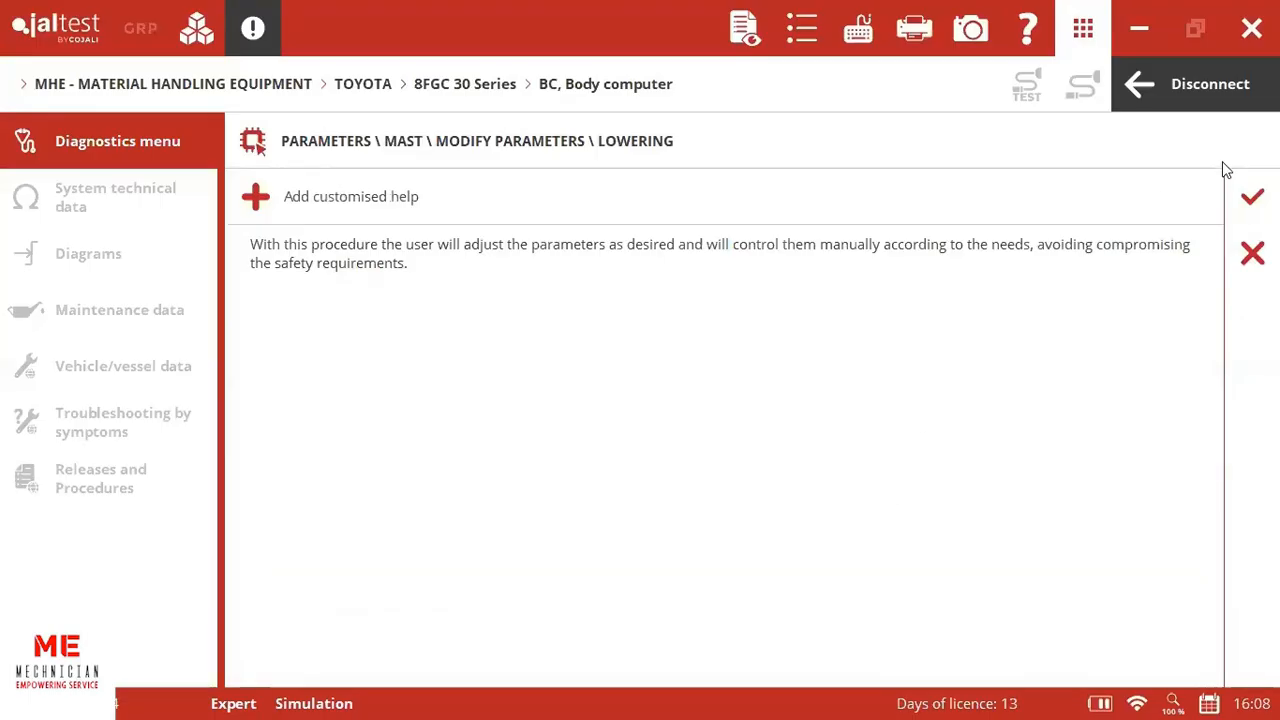
pyautogui.click(1252, 197)
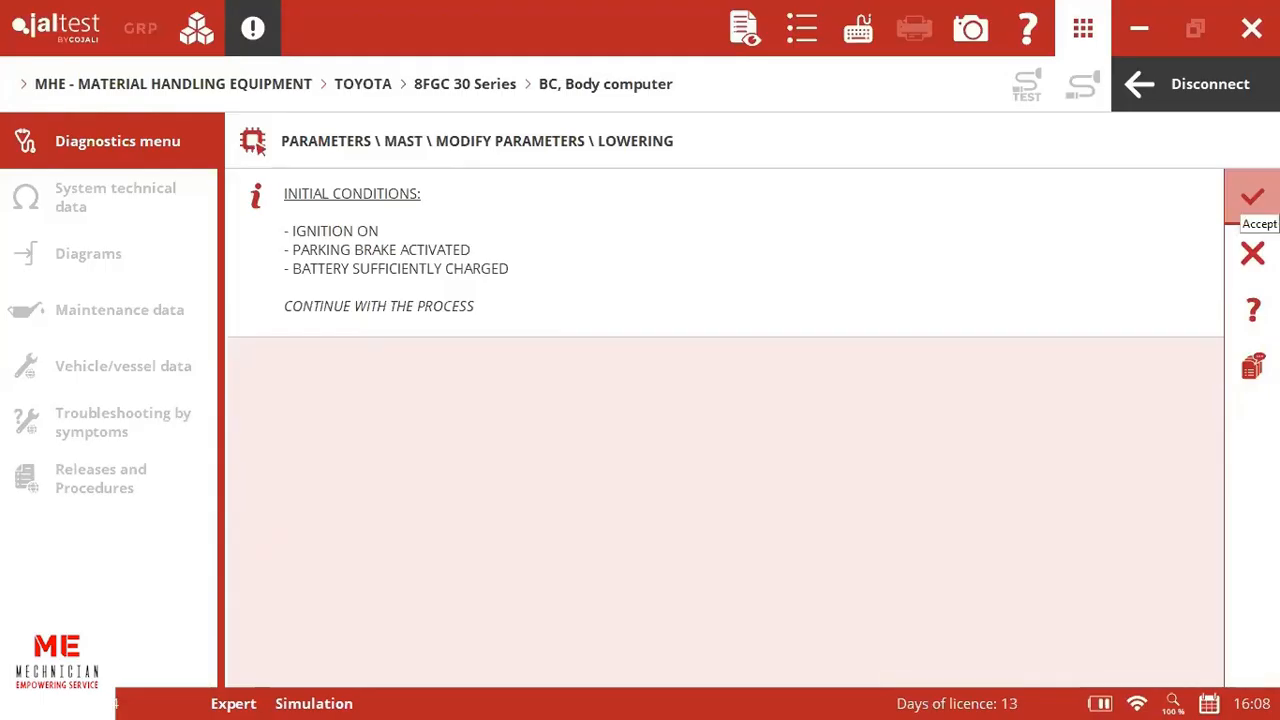
pyautogui.click(1252, 196)
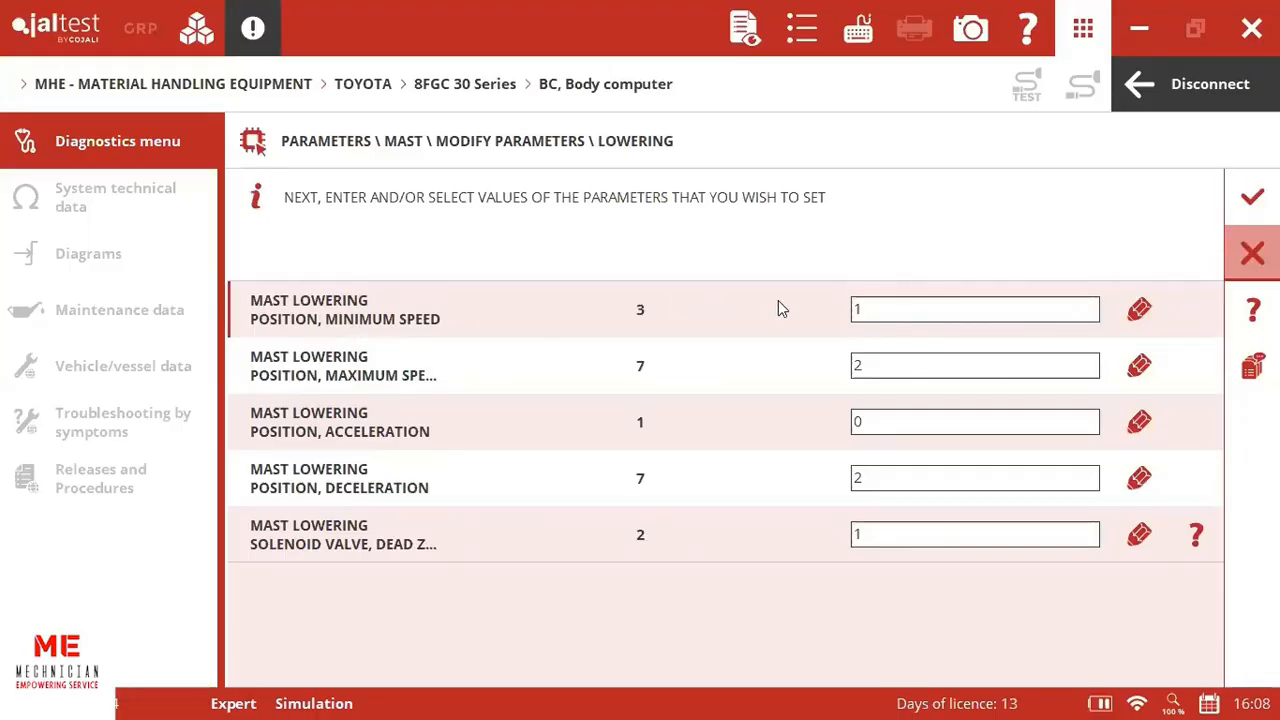
# - Enter 2 as the new value for the mast lowering position's minimum speed and accept the parameter values
pyautogui.click(1139, 312)
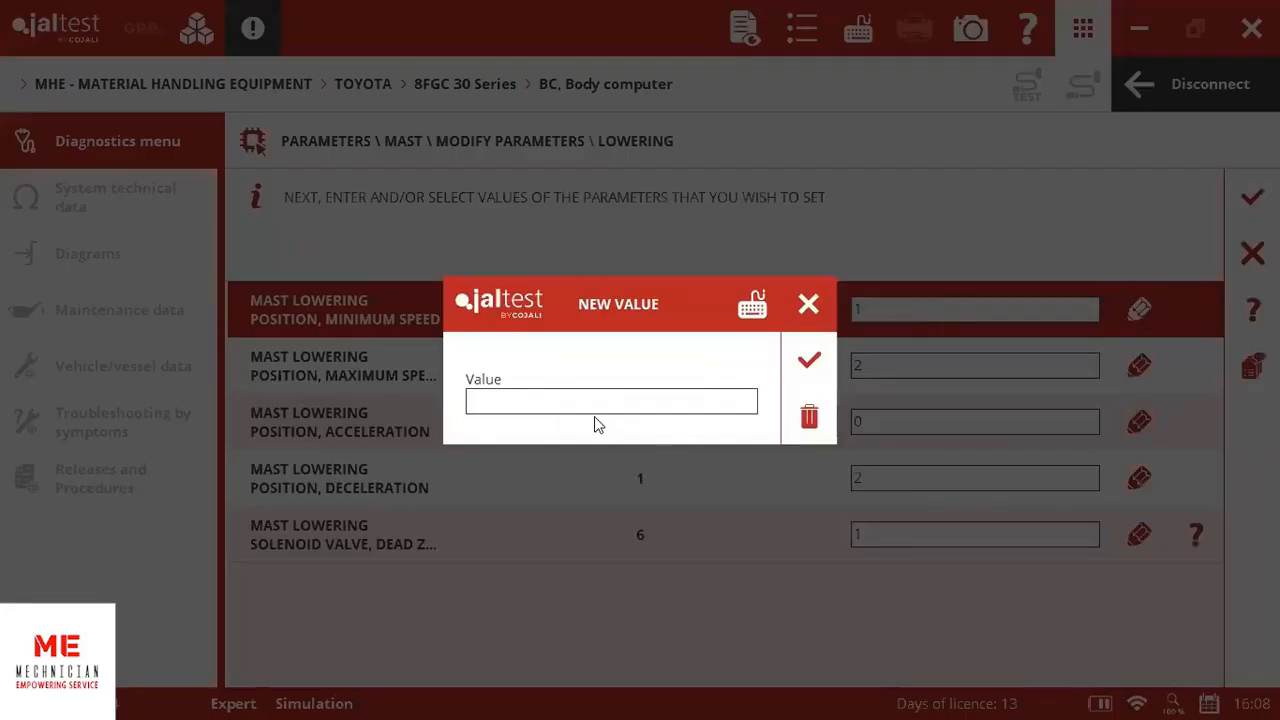
pyautogui.write('2')
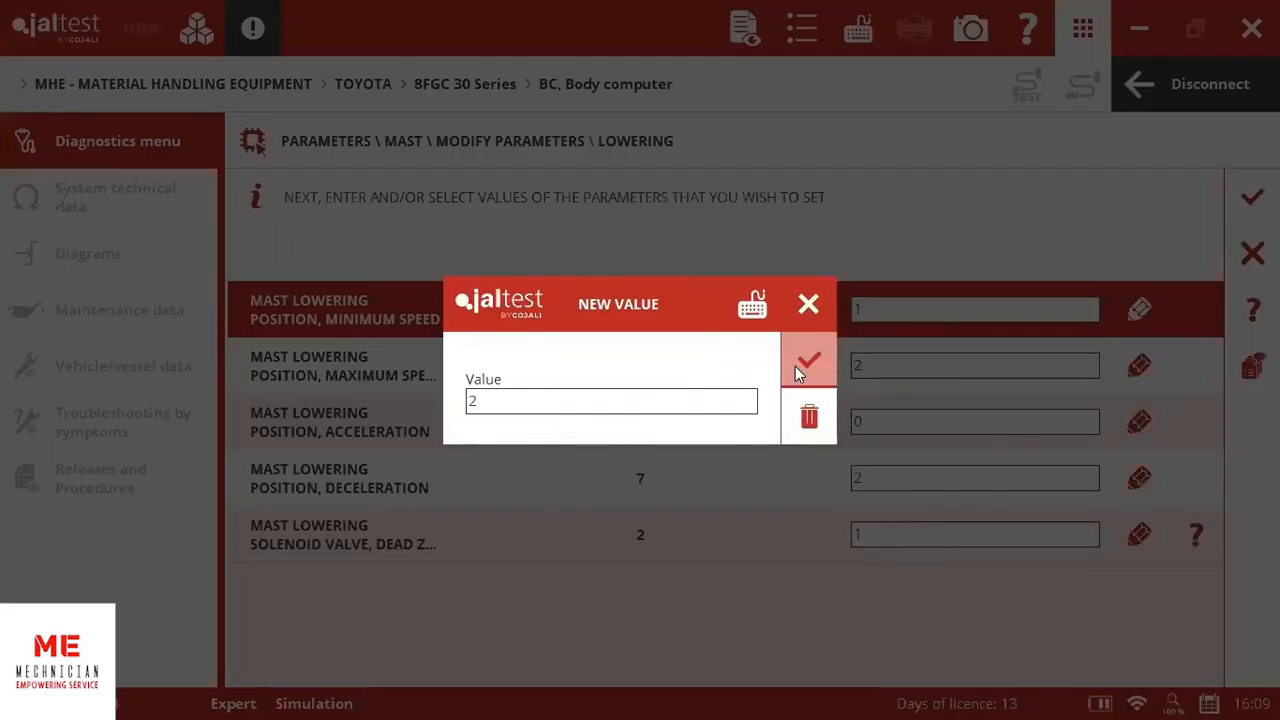
pyautogui.click(797, 364)
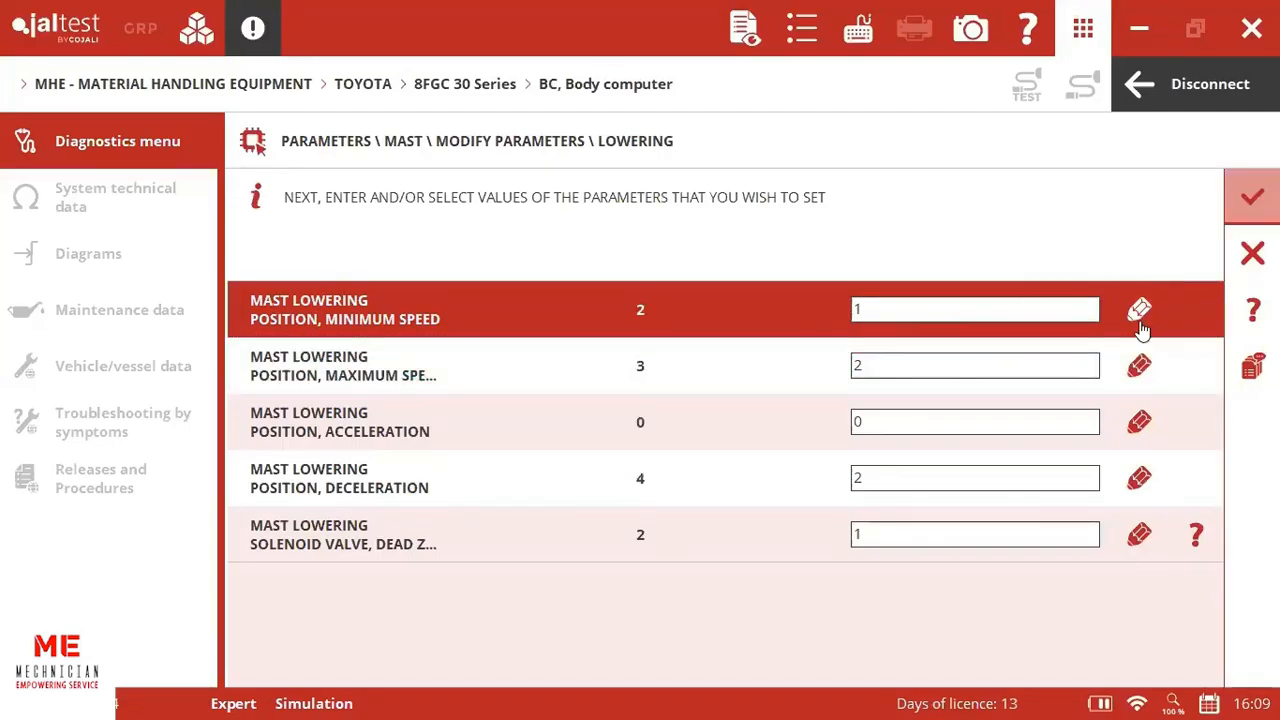
pyautogui.click(1252, 196)
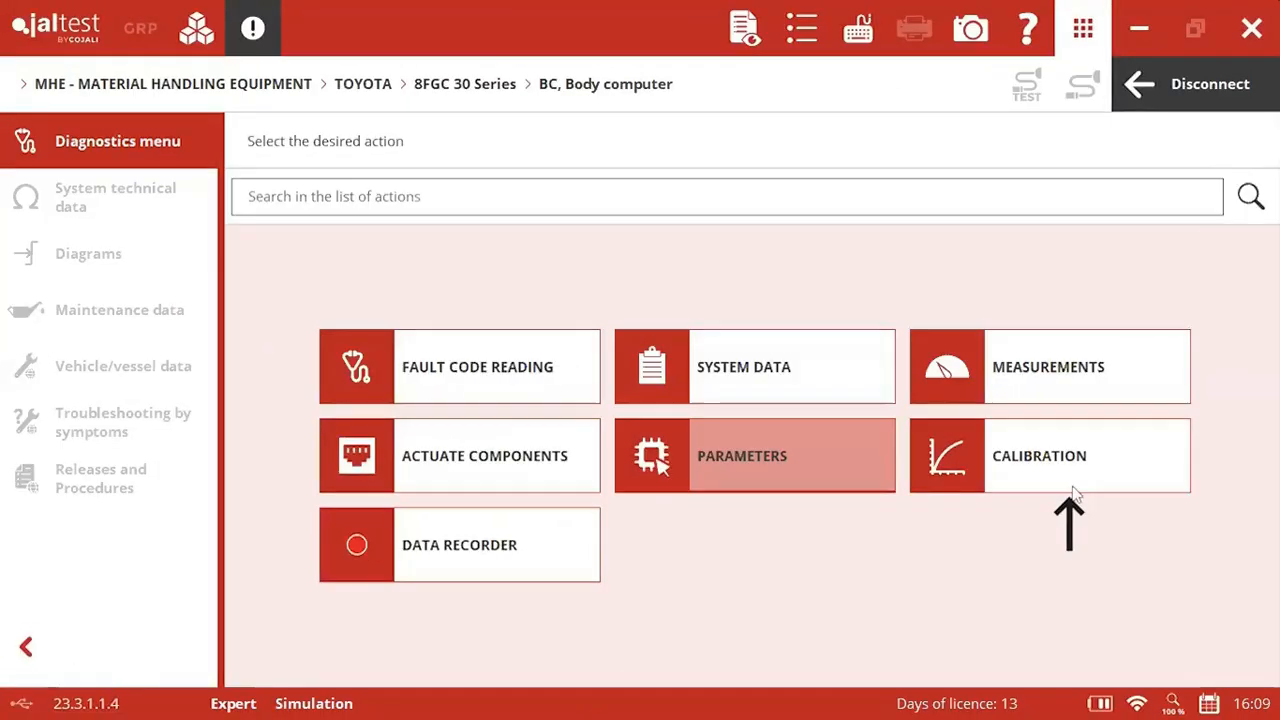
# - Start the Mast Vertical Position calibration of the mast tilt angle sensor, accepting the Expert Mode terms
pyautogui.click(1083, 477)
pyautogui.click(256, 312)
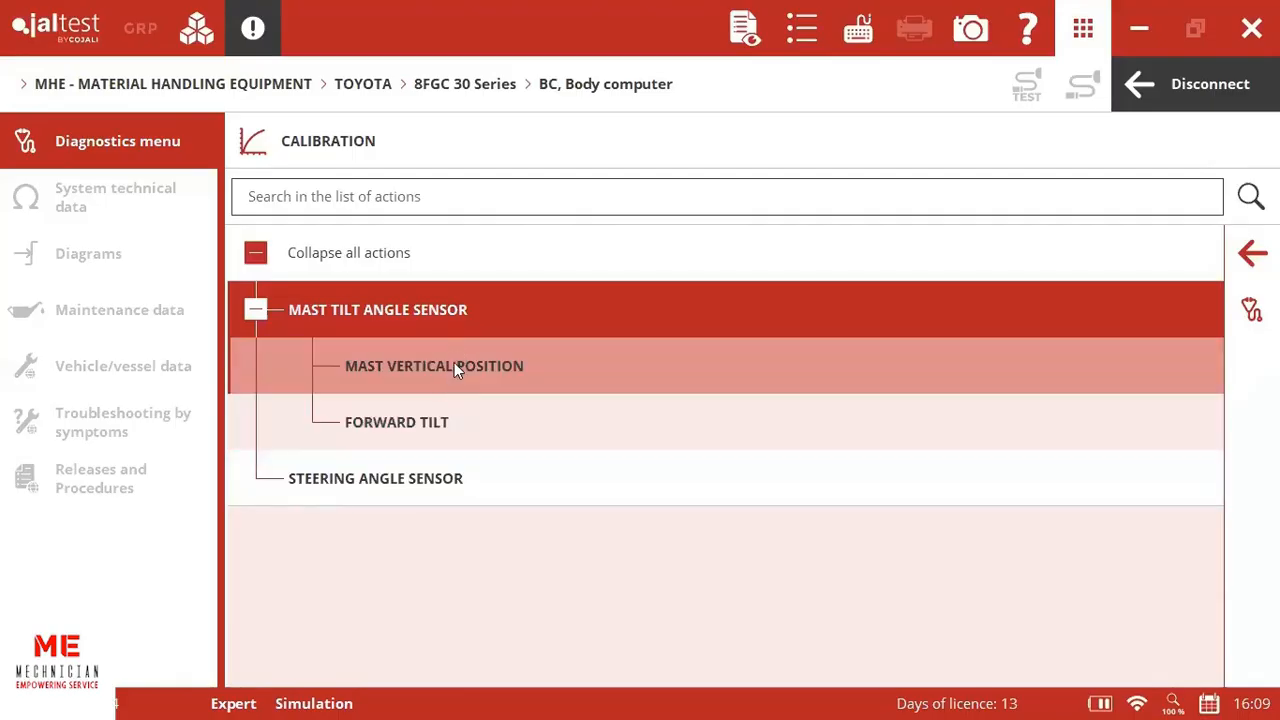
pyautogui.click(454, 366)
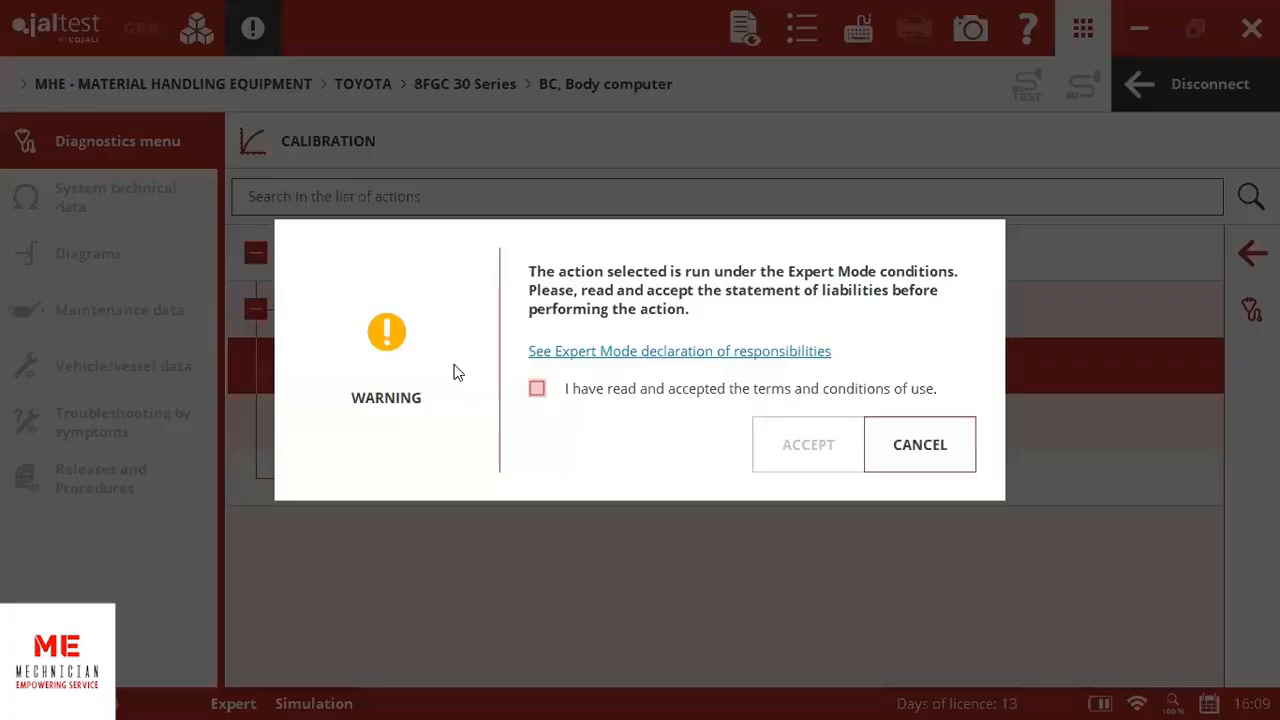
pyautogui.click(707, 405)
pyautogui.click(808, 443)
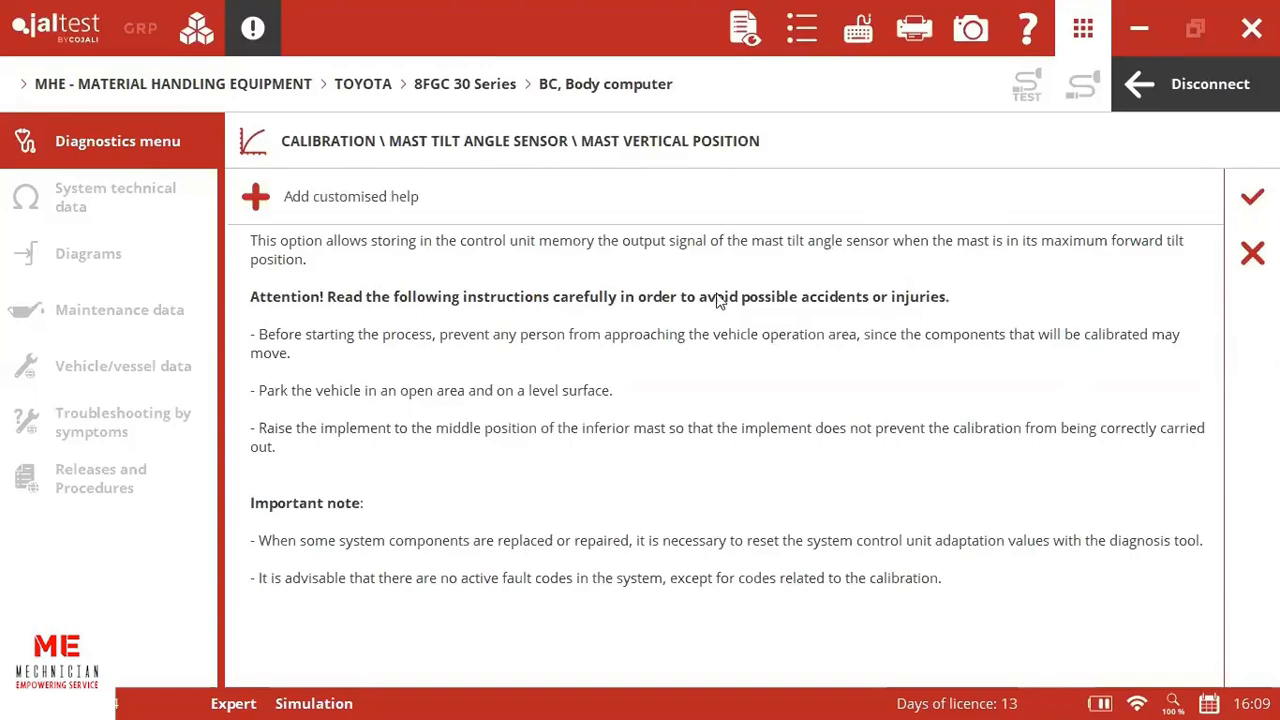
# - Confirm the calibration's instructions and initial conditions, run it through to its results, and return to the list of diagnostic actions
pyautogui.click(1252, 197)
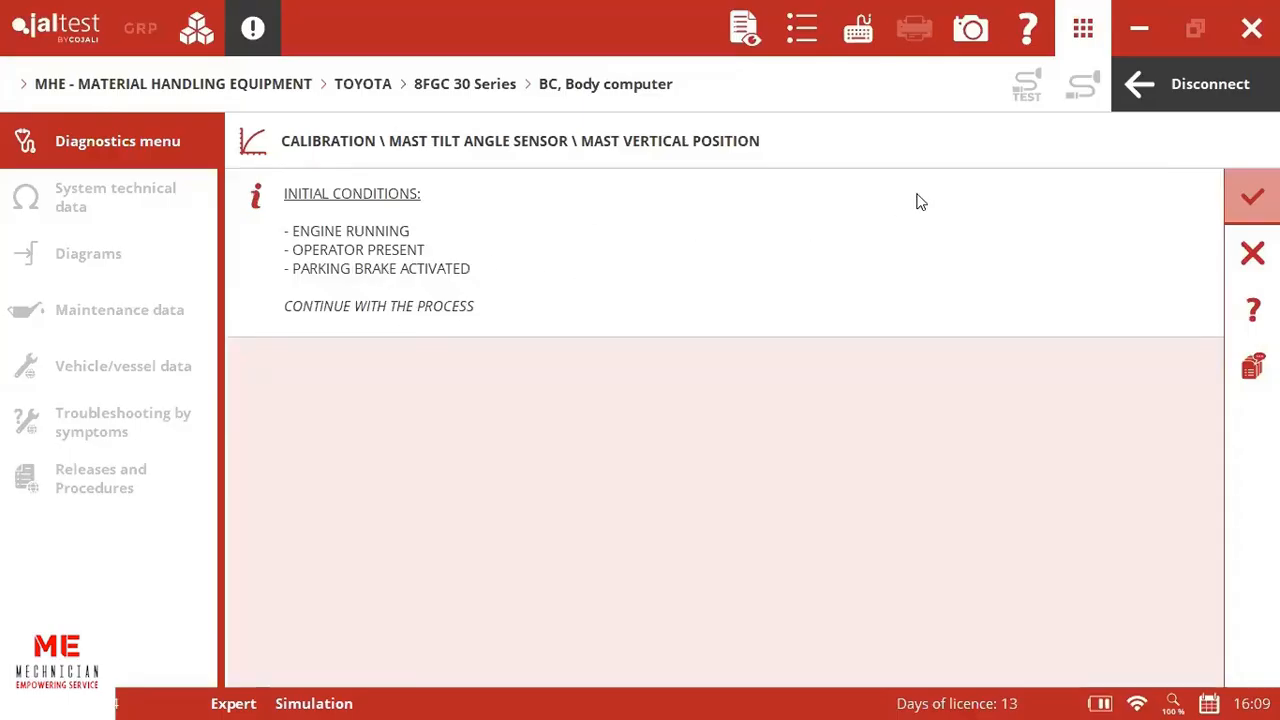
pyautogui.click(1252, 197)
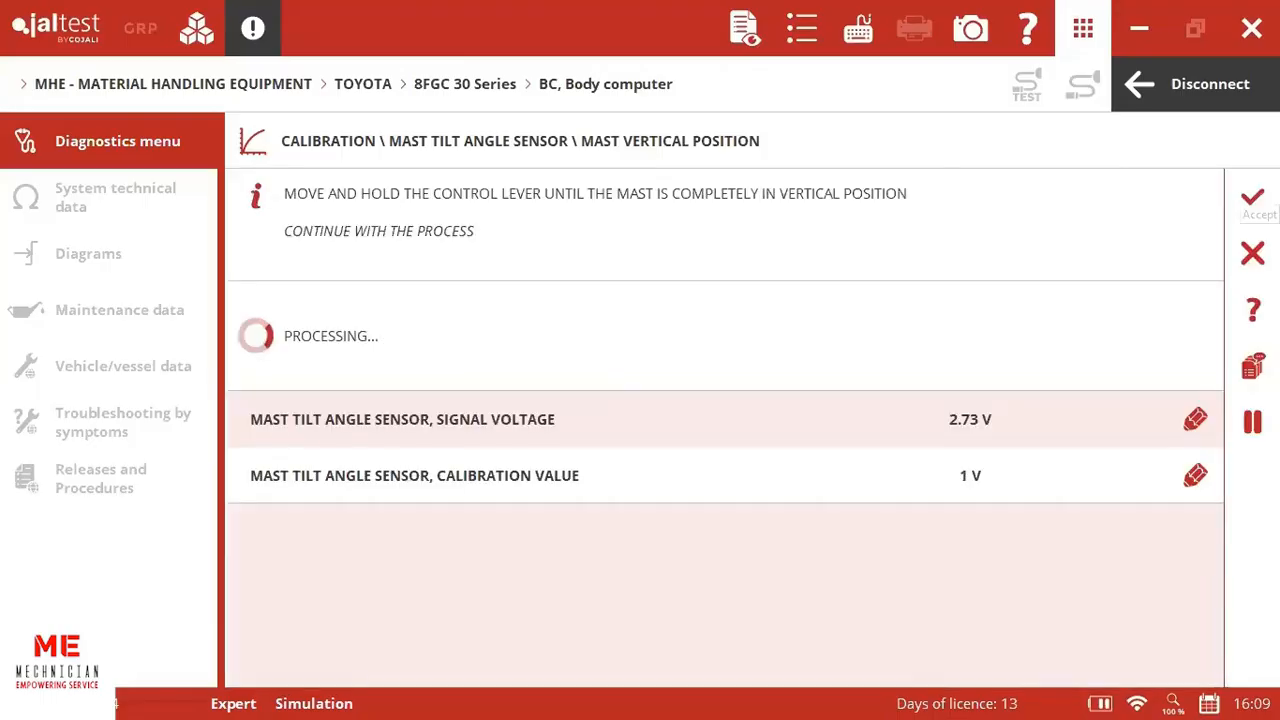
pyautogui.click(1253, 197)
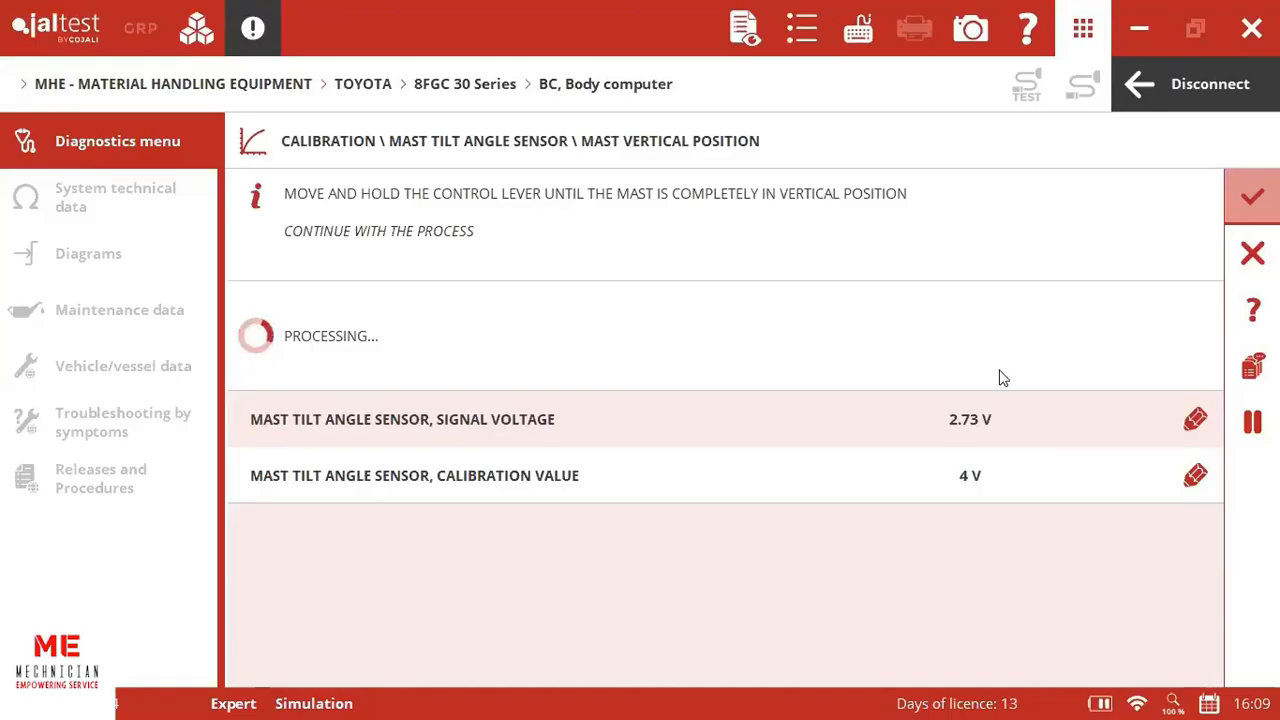
pyautogui.click(999, 398)
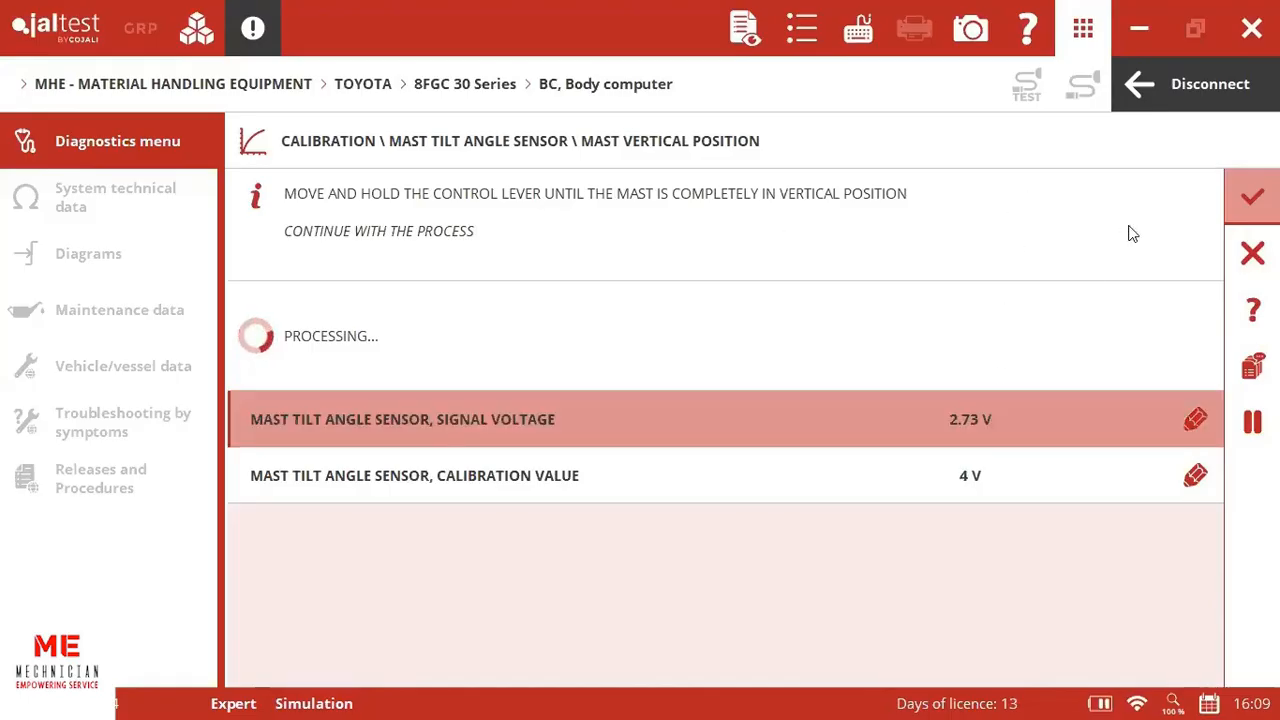
pyautogui.click(1249, 199)
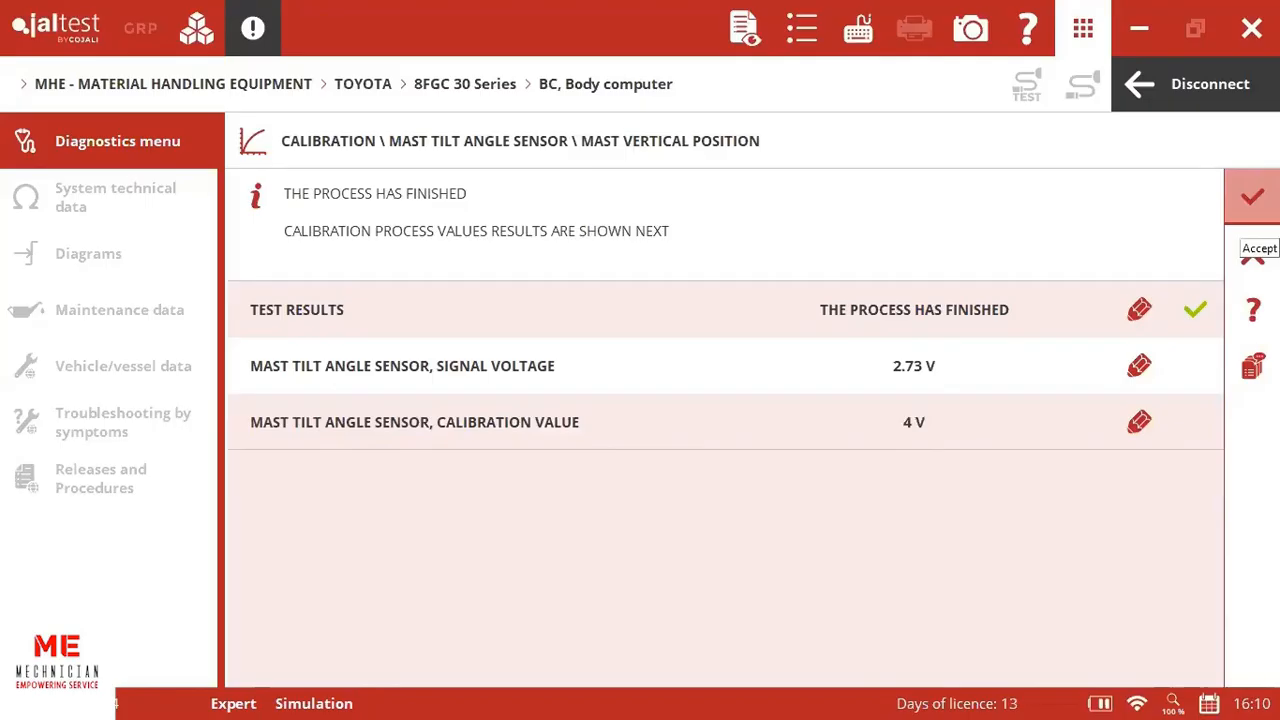
pyautogui.click(1252, 197)
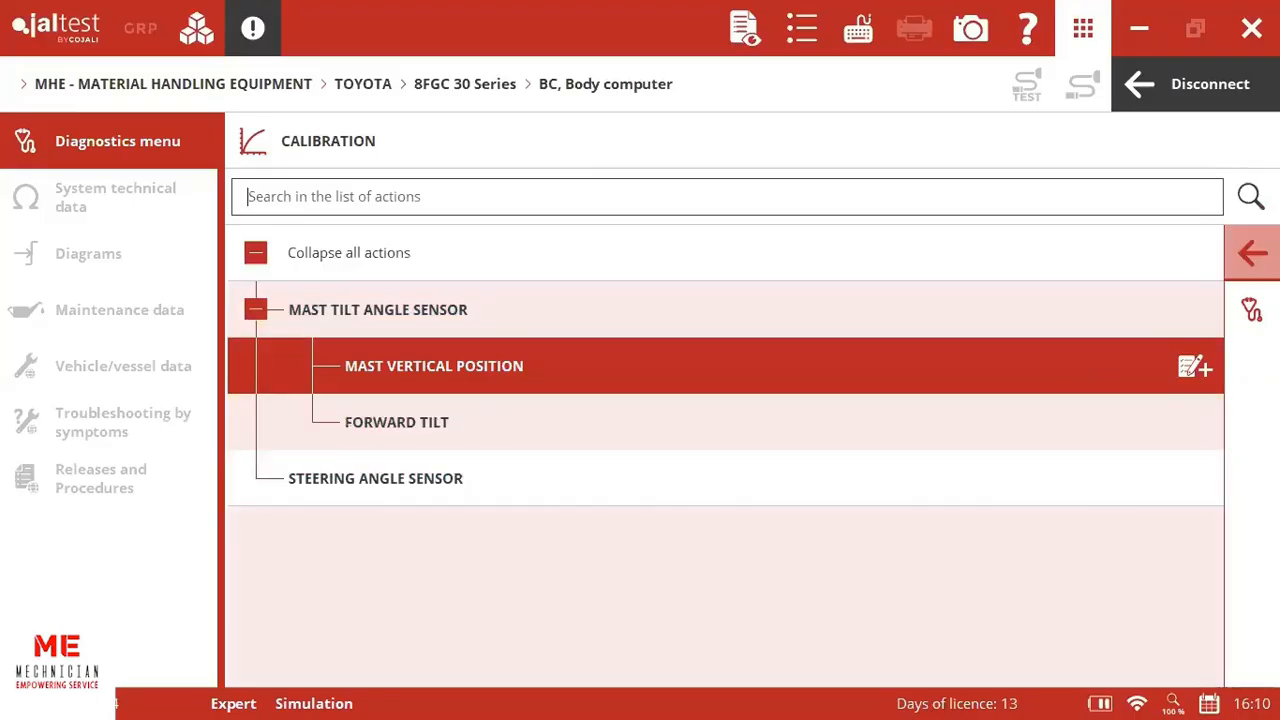
pyautogui.click(1252, 252)
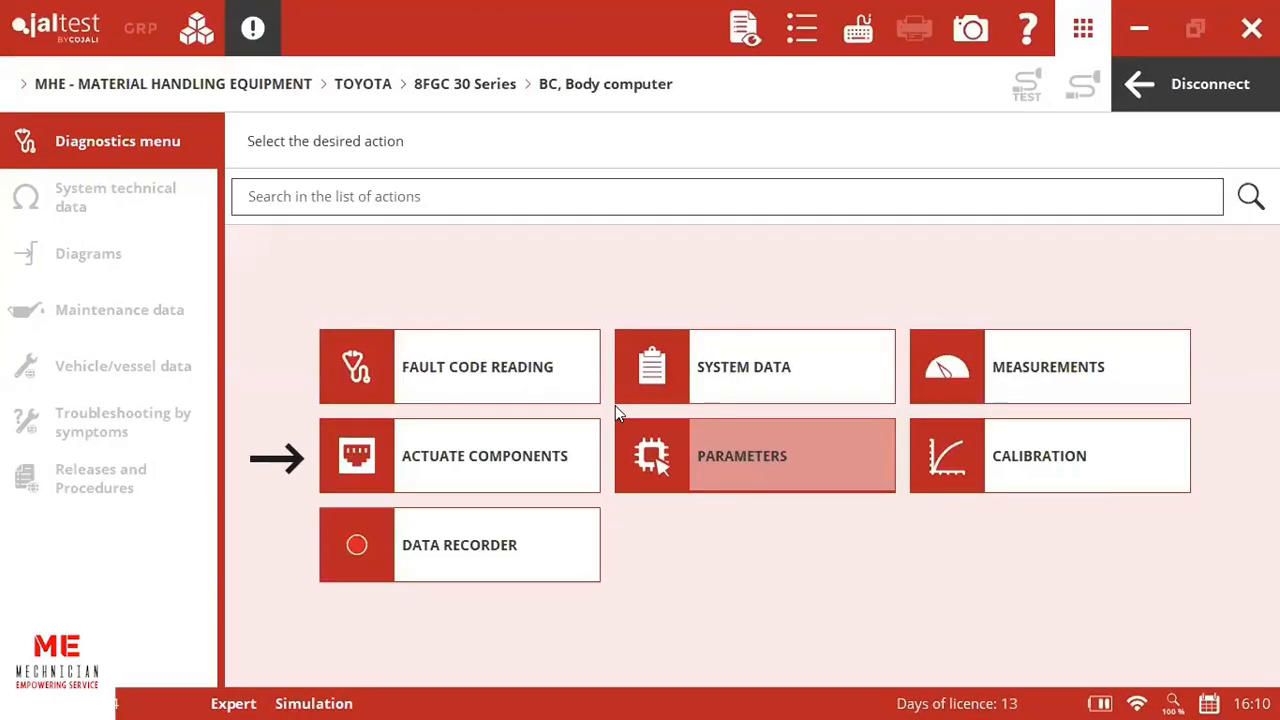
# - Browse the components available for actuation, including the relays under Transmission Enable Relay
pyautogui.click(519, 437)
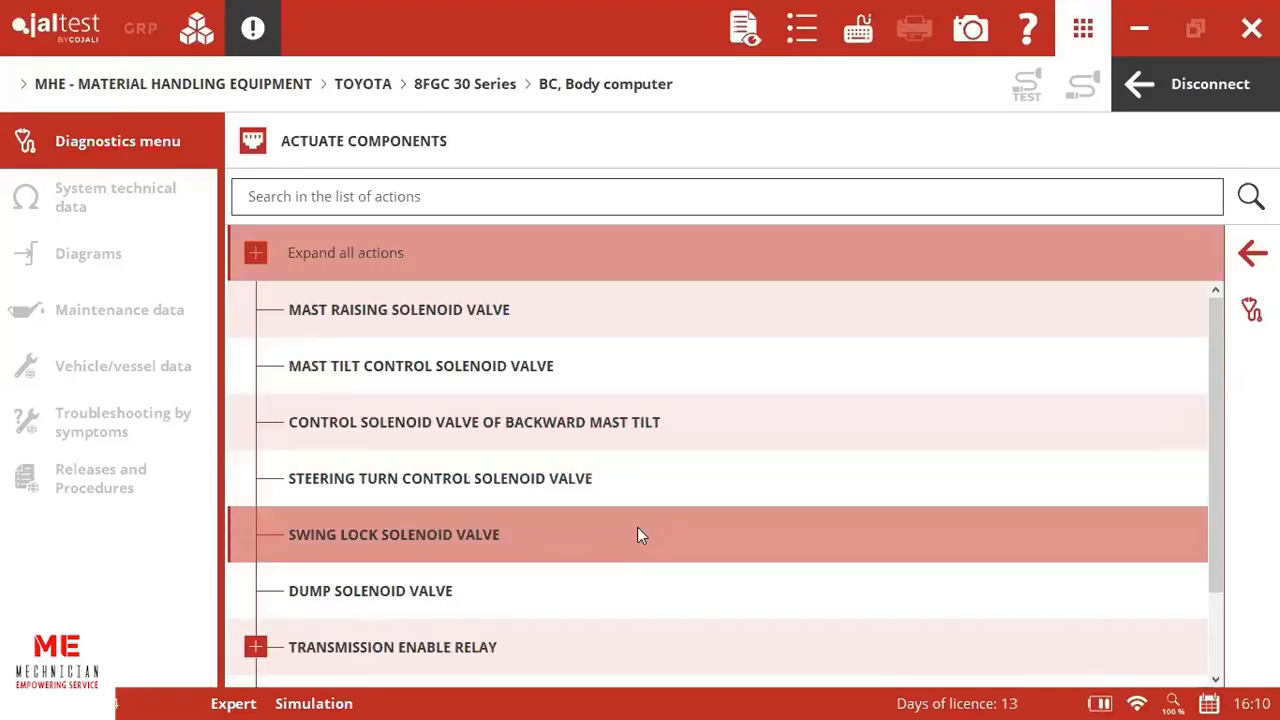
pyautogui.scroll(-2, 637, 527)
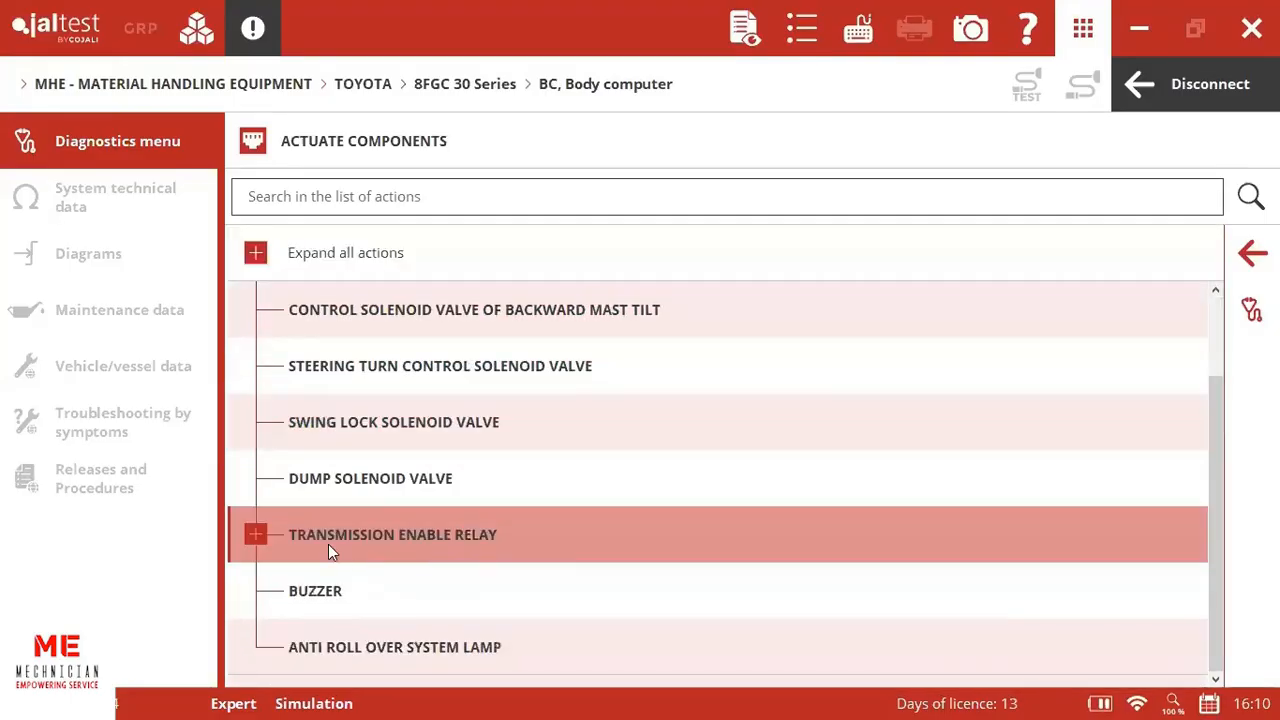
pyautogui.click(328, 544)
pyautogui.scroll(-4, 326, 545)
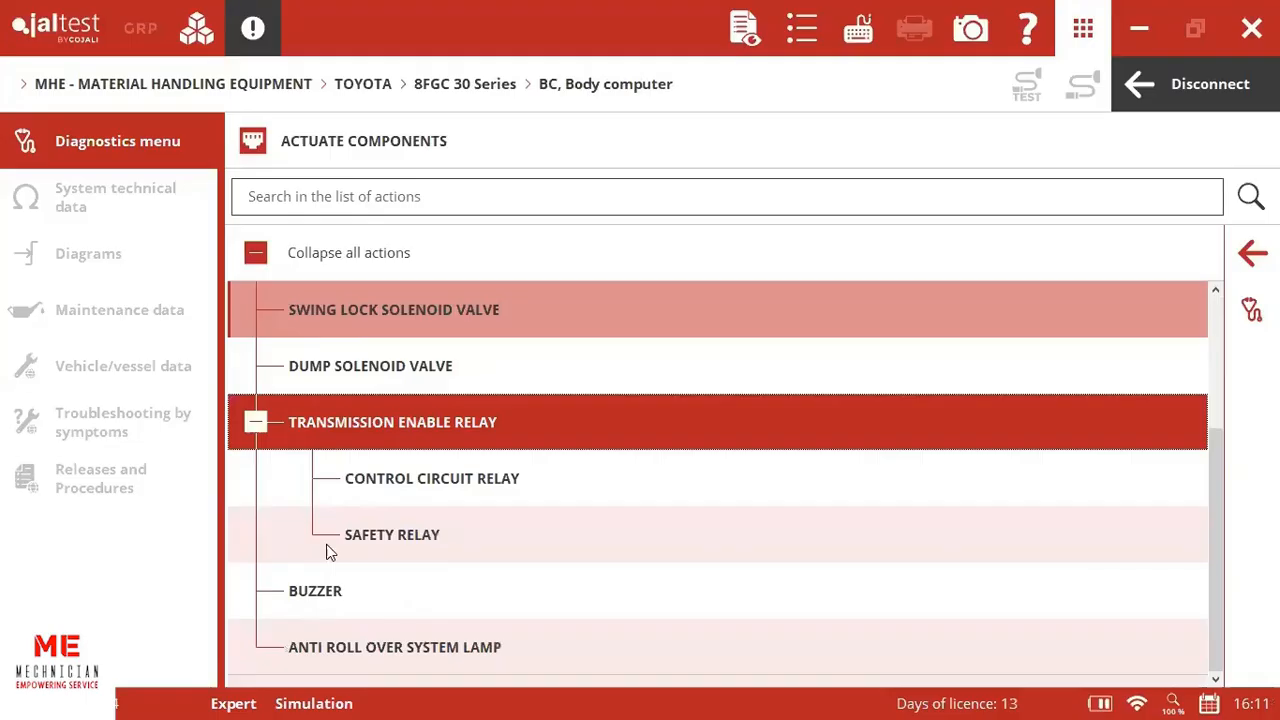
pyautogui.scroll(4, 494, 506)
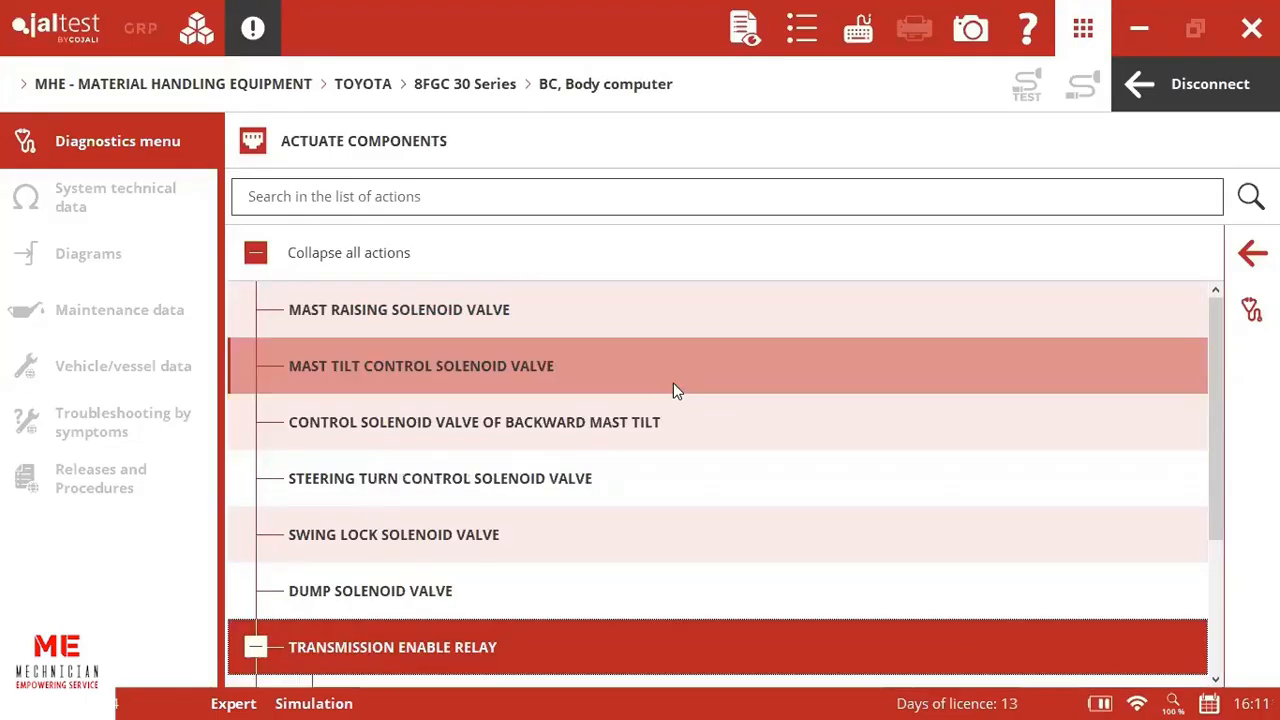
# - Run the actuation test of the mast tilt control solenoid valve through to its results and return to the list of diagnostic actions
pyautogui.click(673, 390)
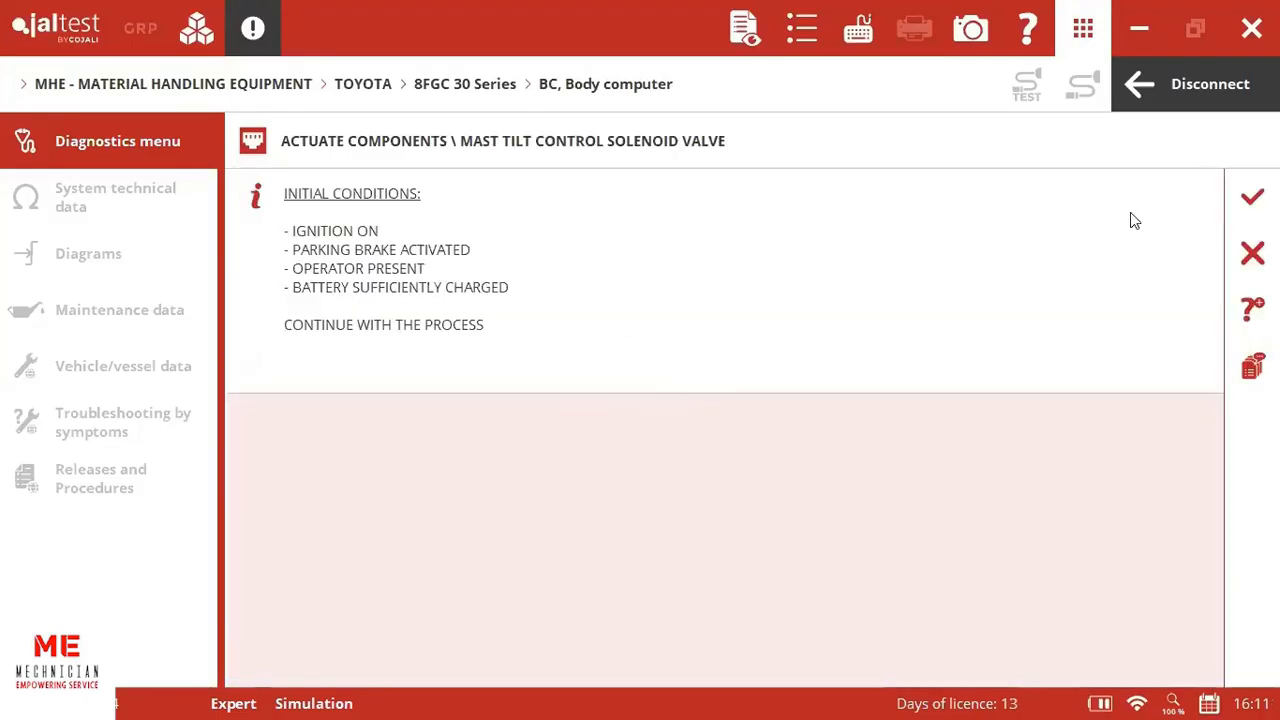
pyautogui.click(1242, 202)
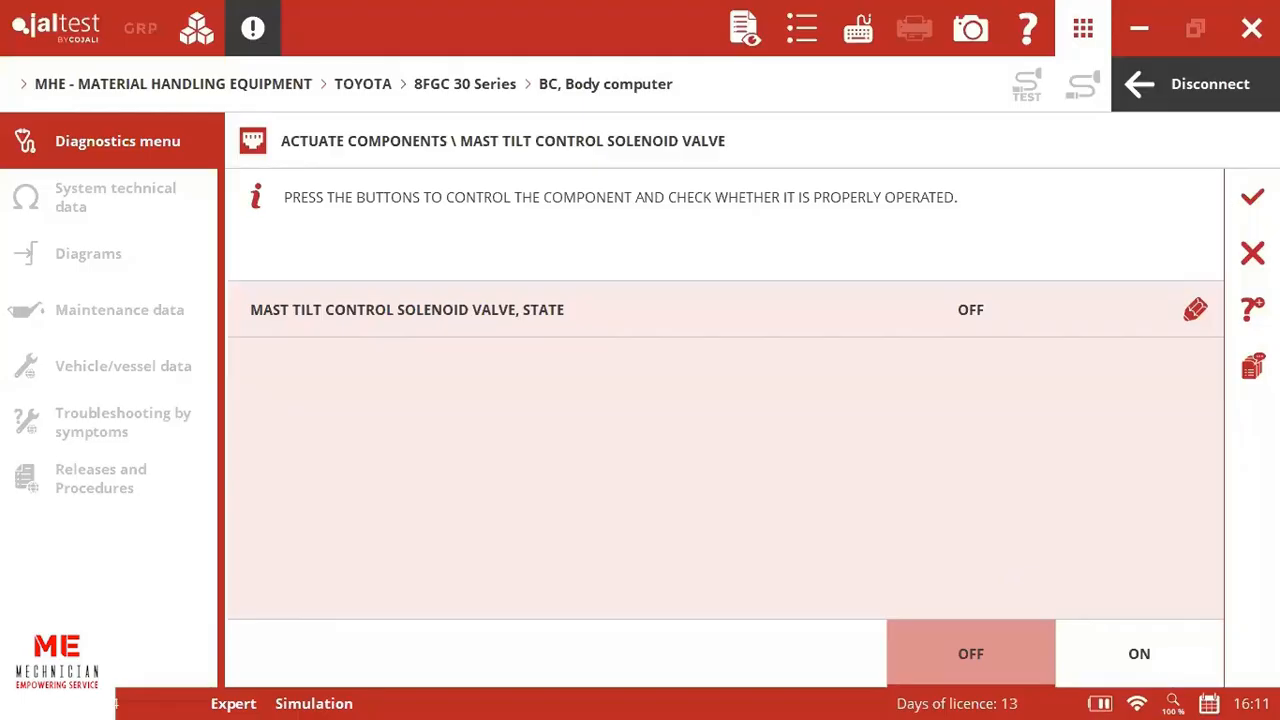
pyautogui.click(1252, 197)
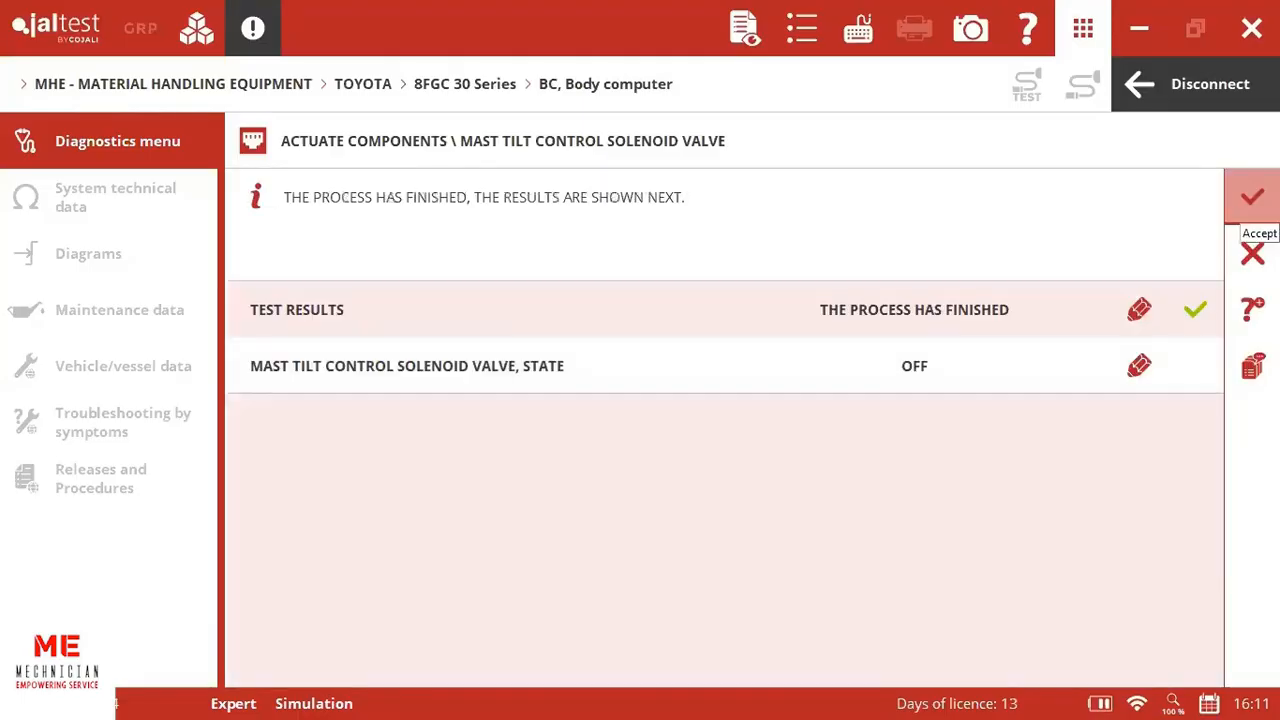
pyautogui.click(1252, 197)
pyautogui.click(1252, 252)
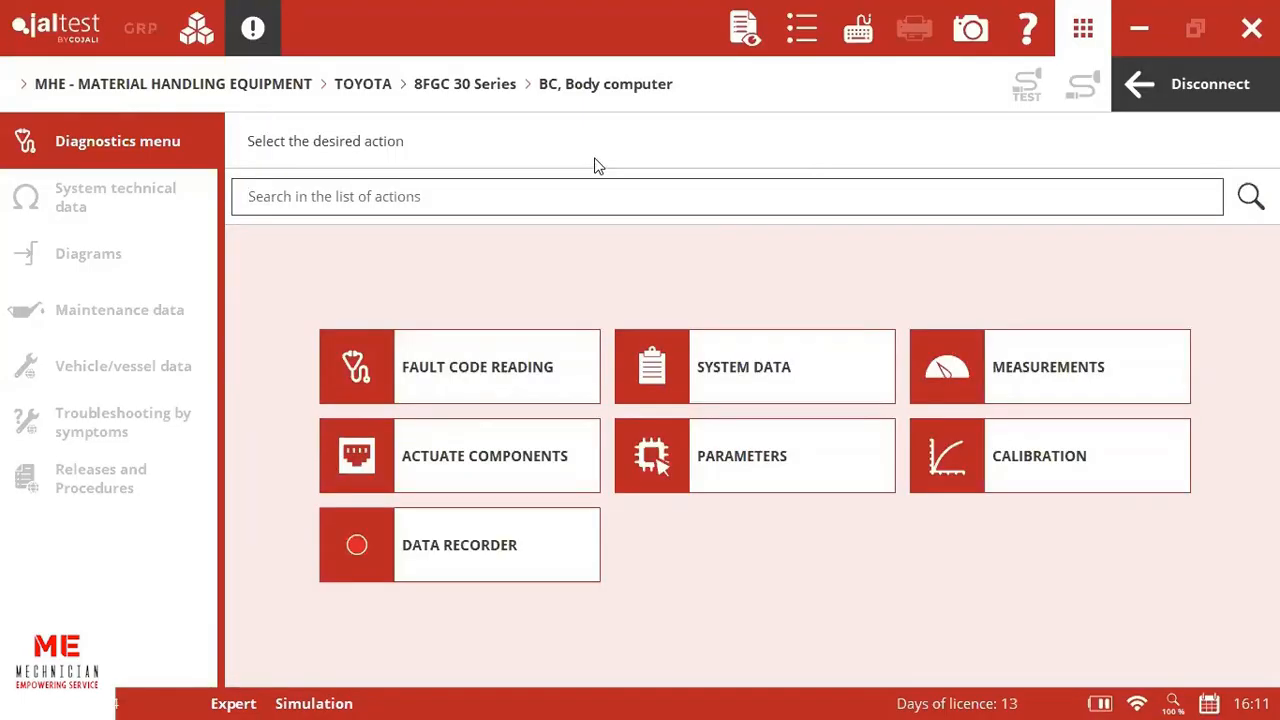